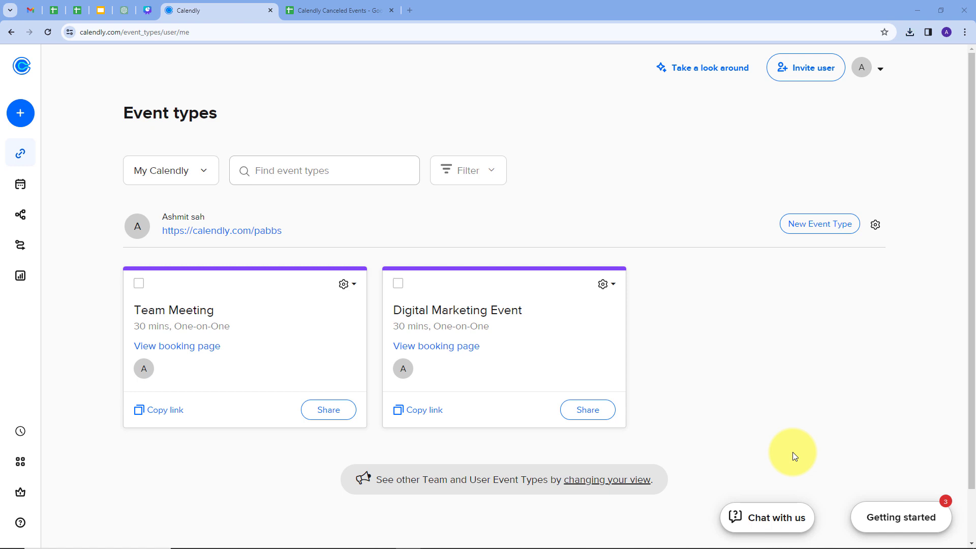
Review the Calendly event types and the column headers of the Calendly Canceled Events spreadsheet.
left_click(336, 11)
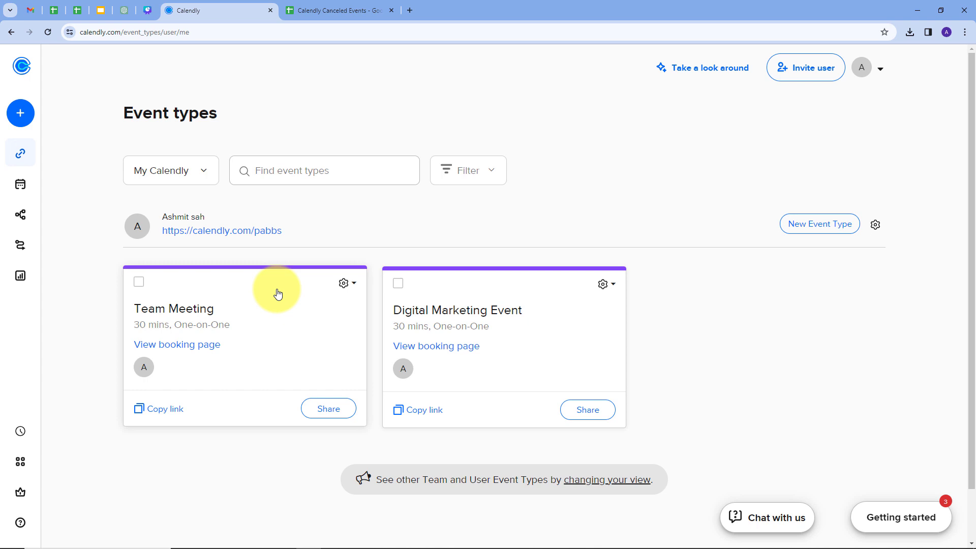
left_click(324, 13)
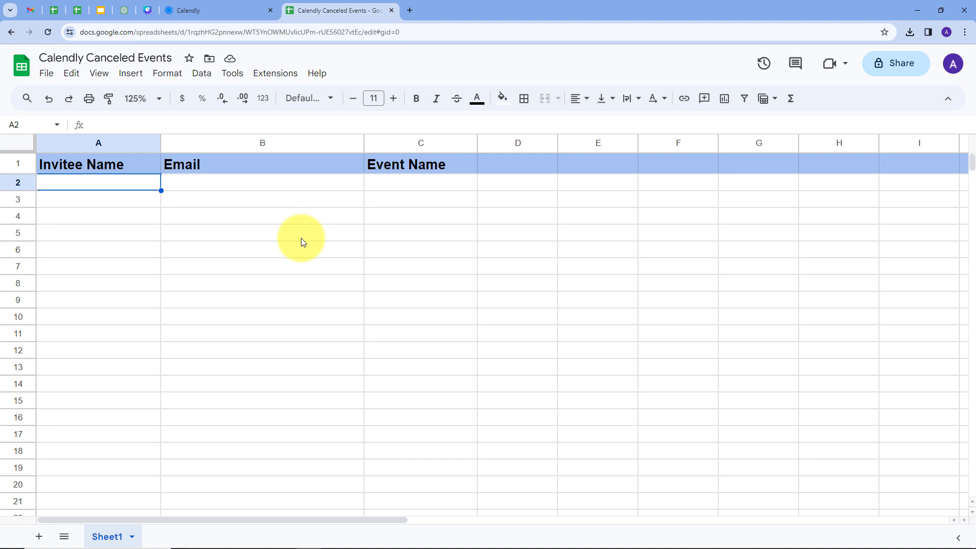
left_click(201, 10)
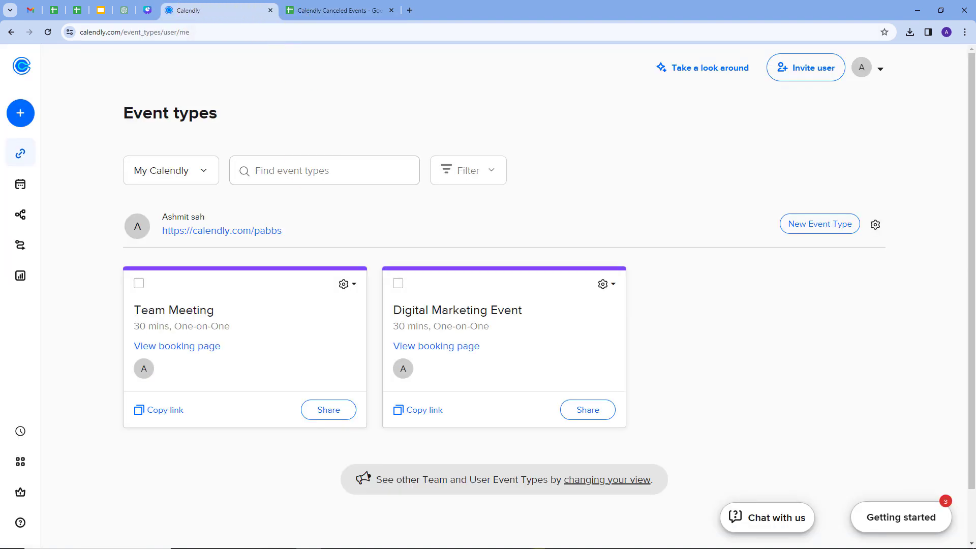
left_click(322, 10)
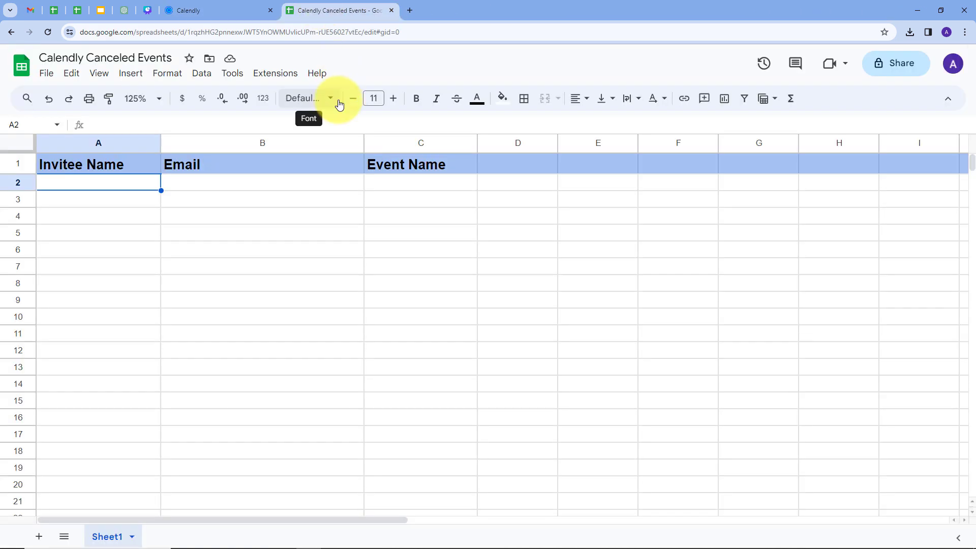
Go to pabbly.com in a new browser tab, sign in and access Pabbly Connect.
left_click(414, 12)
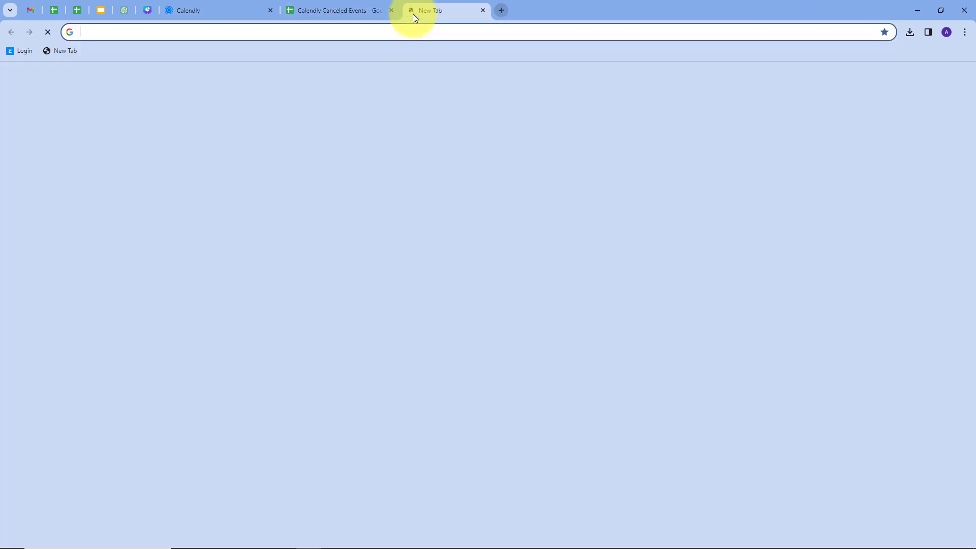
type("pabbly.com")
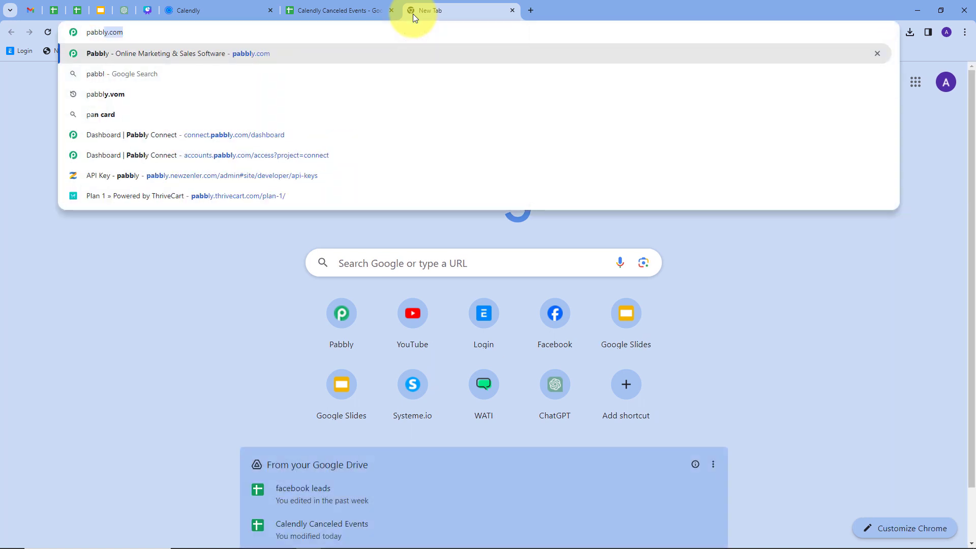
key("Return")
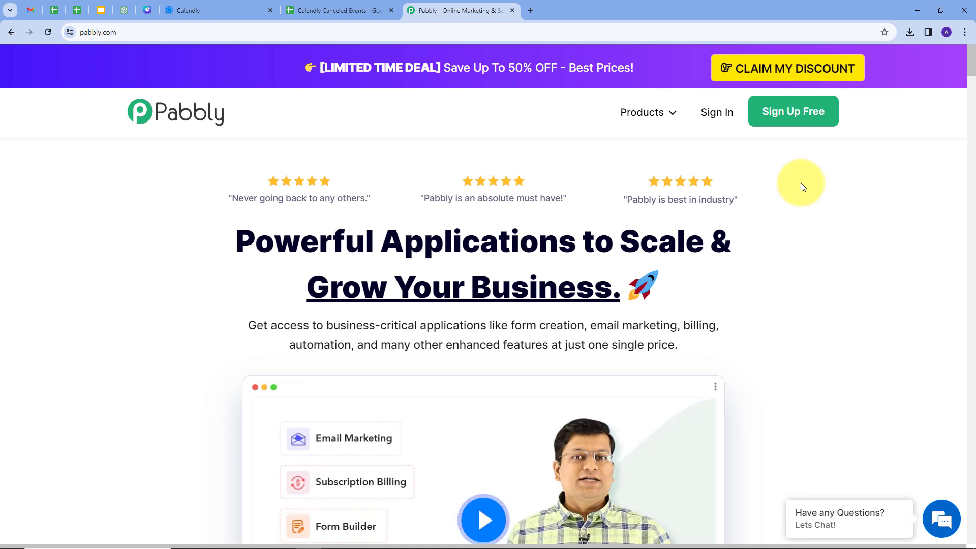
left_click(716, 121)
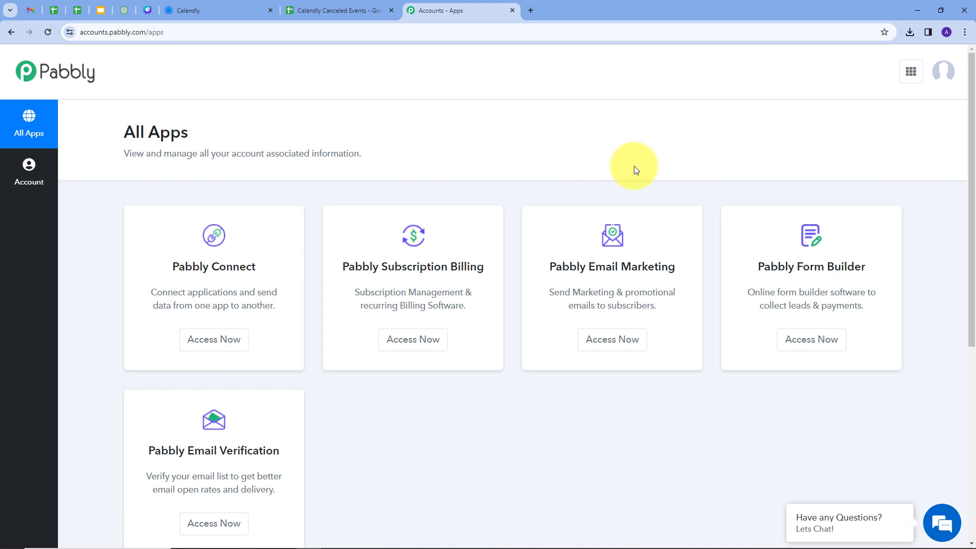
scroll(644, 168, "down", 1)
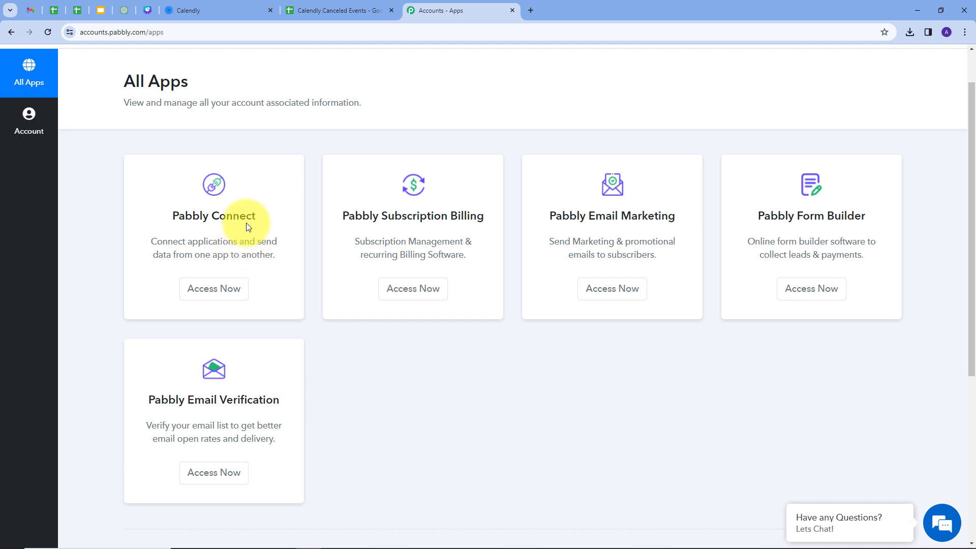
left_click(227, 294)
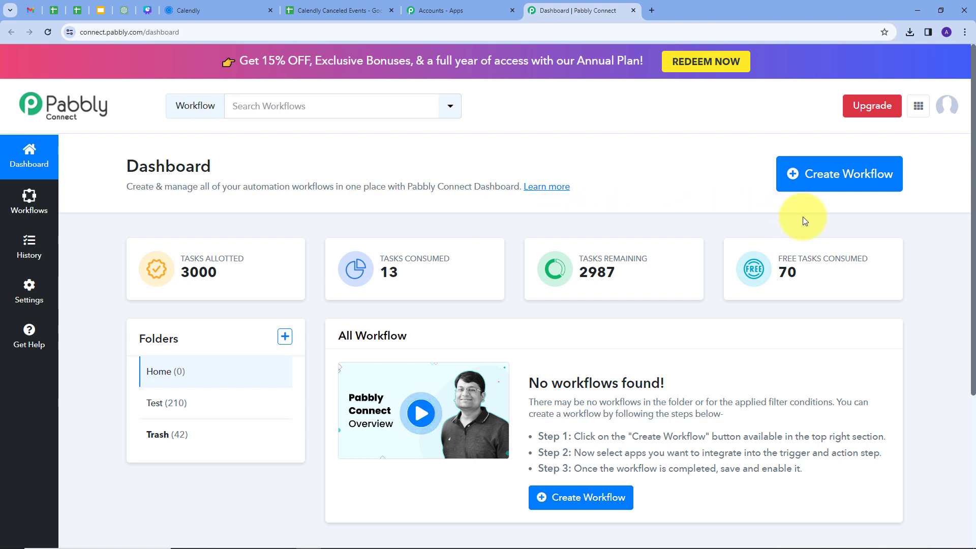
Create a workflow named "Track Calendly Invitee Cancellations in Google Sheets" in the Home folder.
left_click(817, 185)
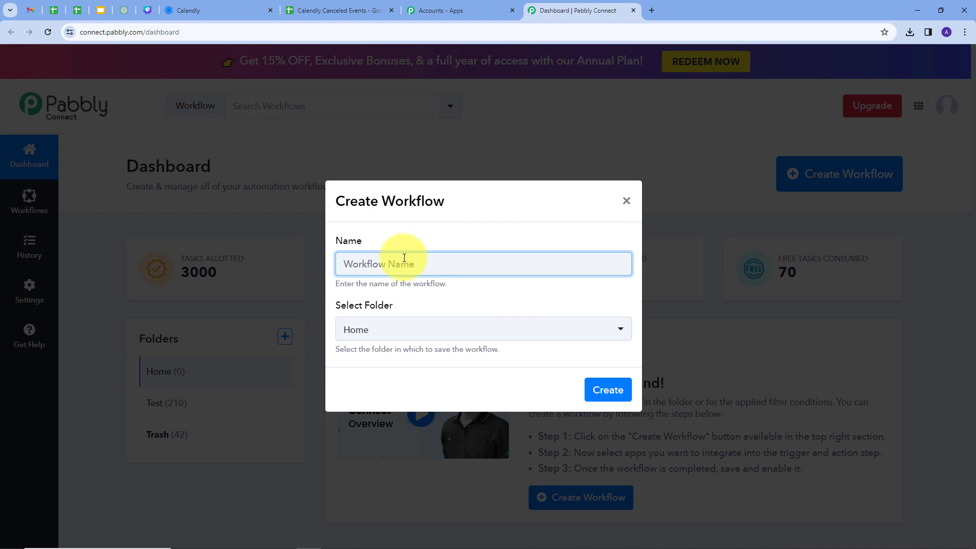
type("Track Calendly Invitee Cancellations in Google Sheets")
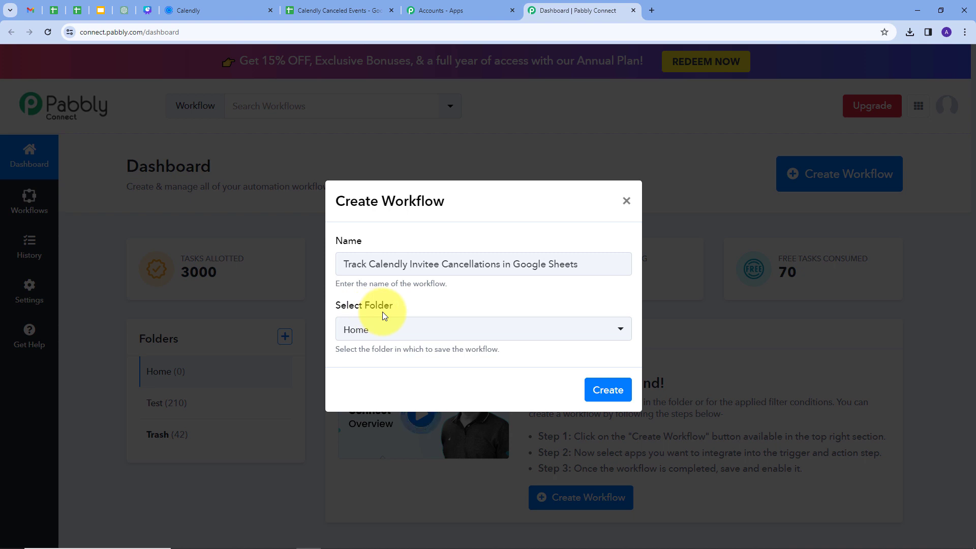
left_click(503, 336)
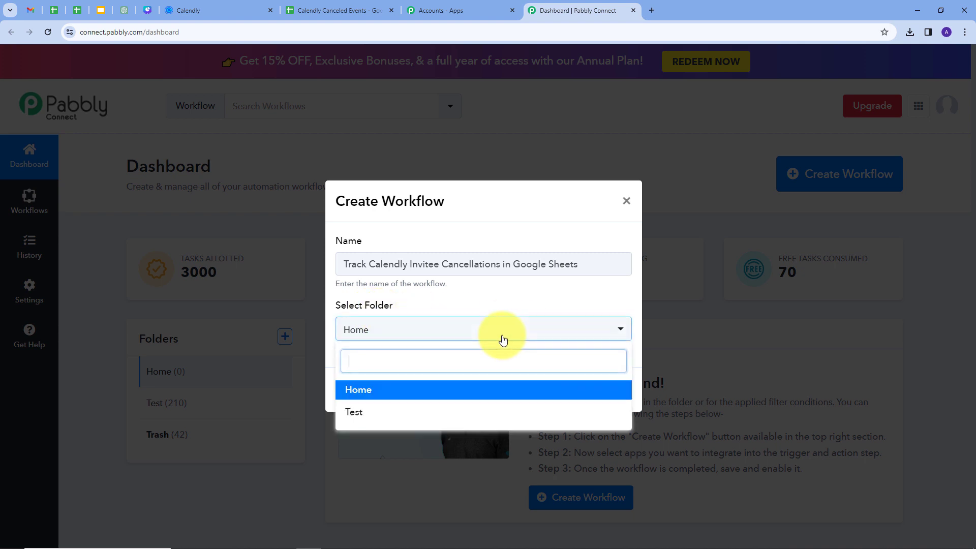
left_click(355, 391)
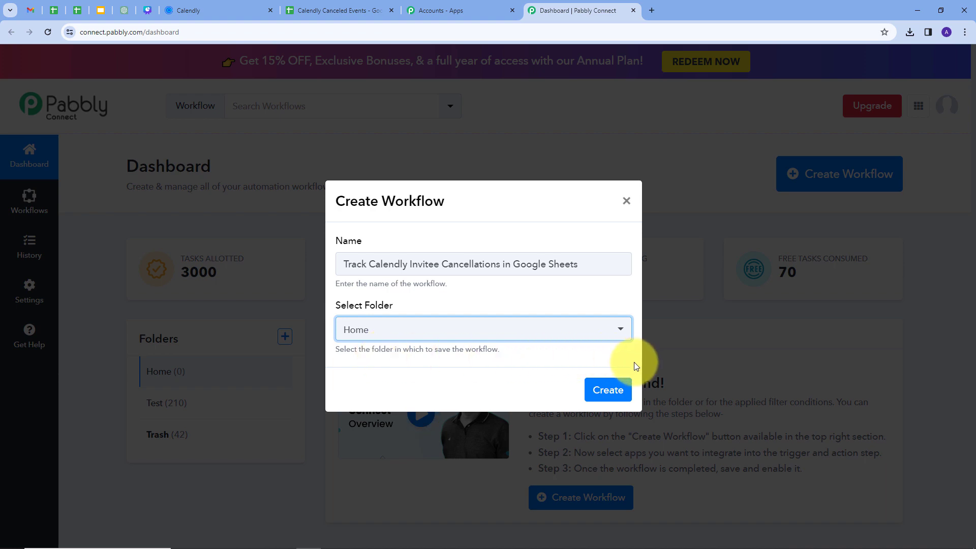
left_click(608, 392)
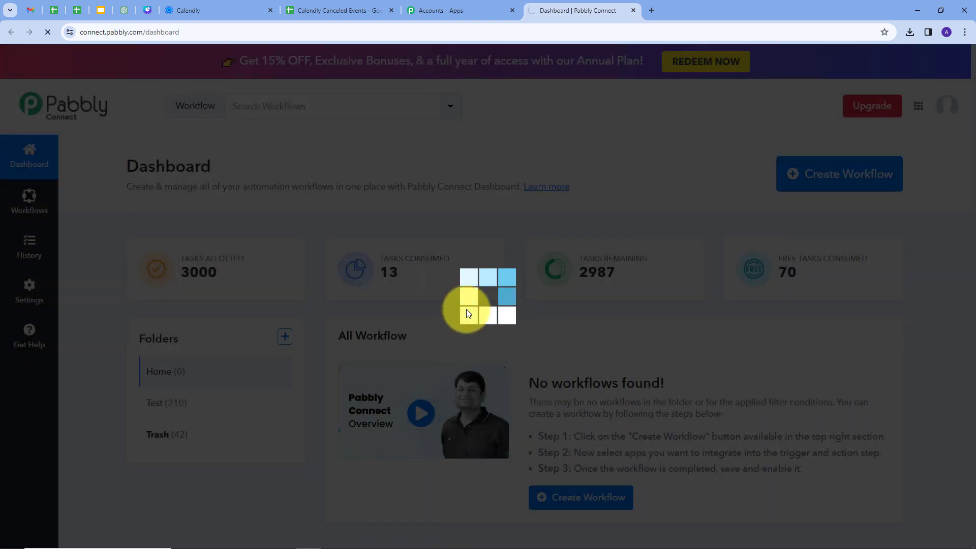
Set the workflow's trigger application to Calendly with the trigger event Invitee Canceled (User).
scroll(204, 223, "down", 3)
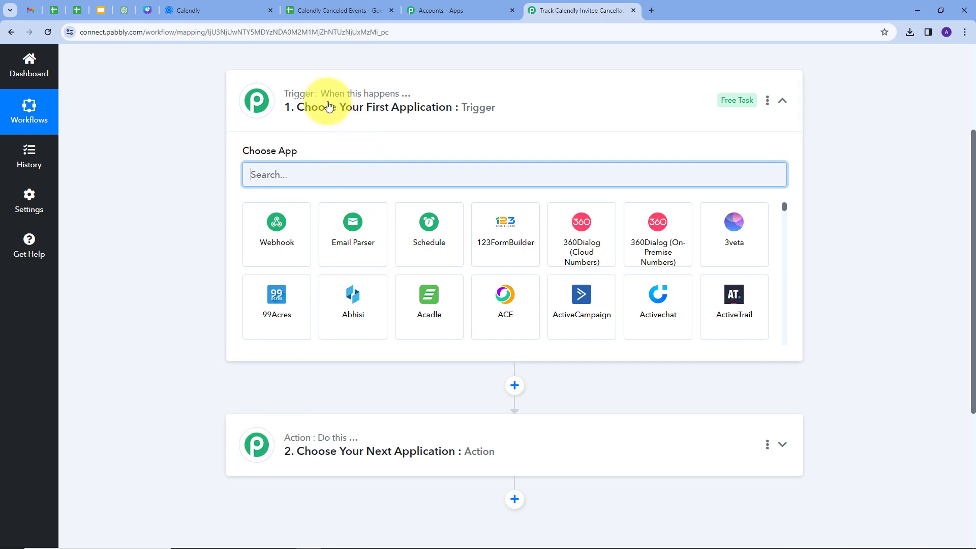
mouse_move(393, 101)
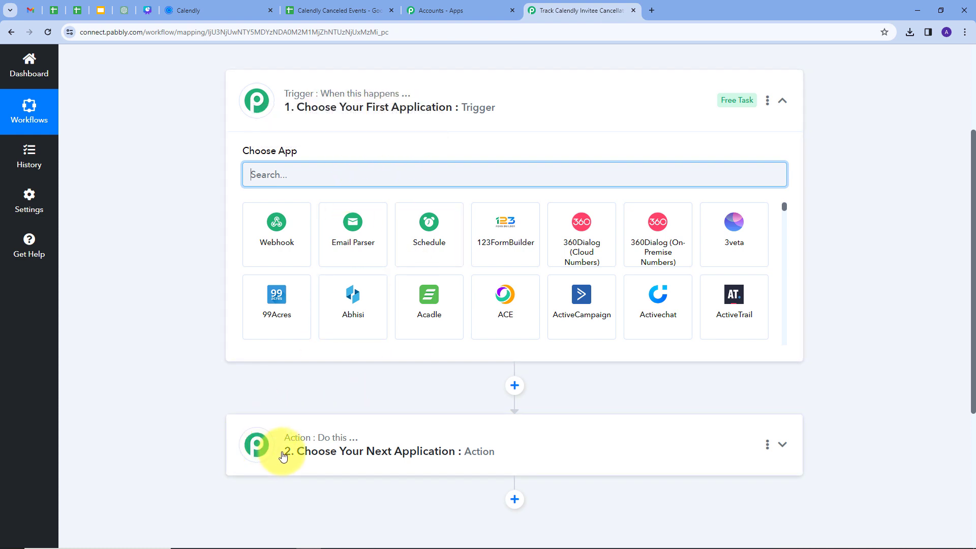
mouse_move(344, 446)
scroll(211, 152, "up", 1)
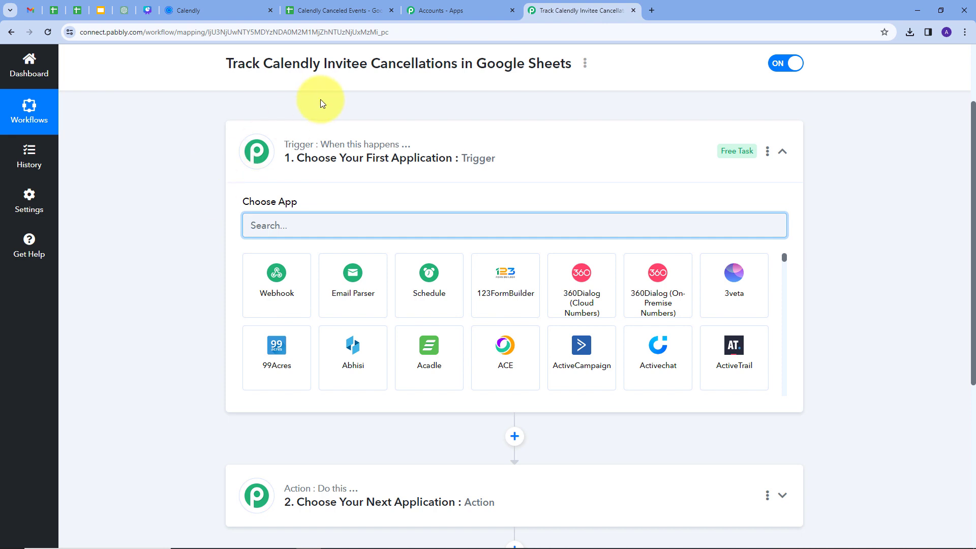
scroll(283, 272, "down", 2)
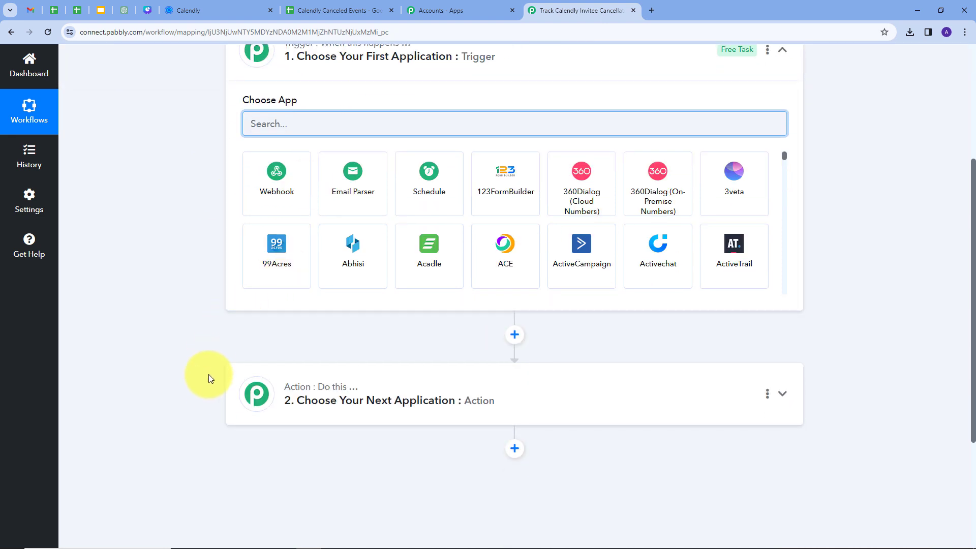
scroll(283, 357, "up", 1)
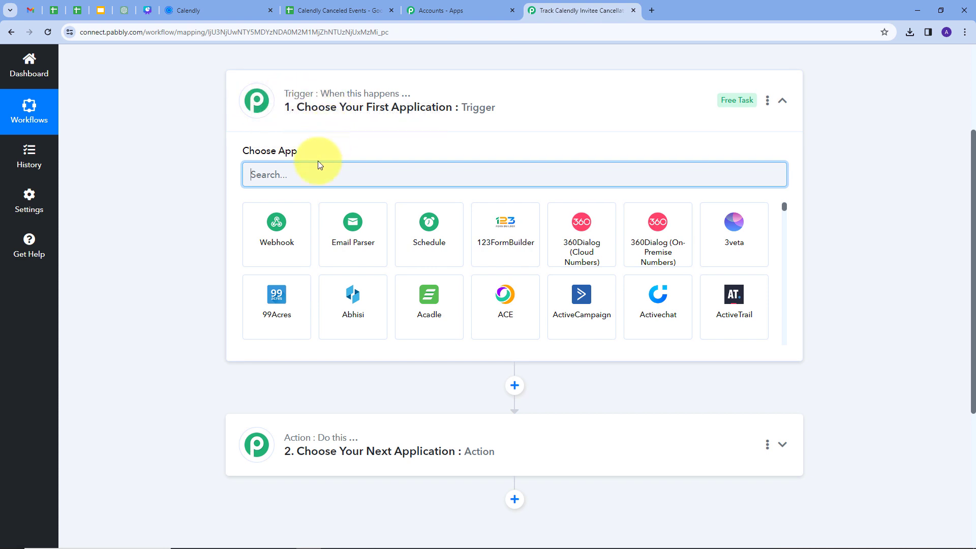
type("calr")
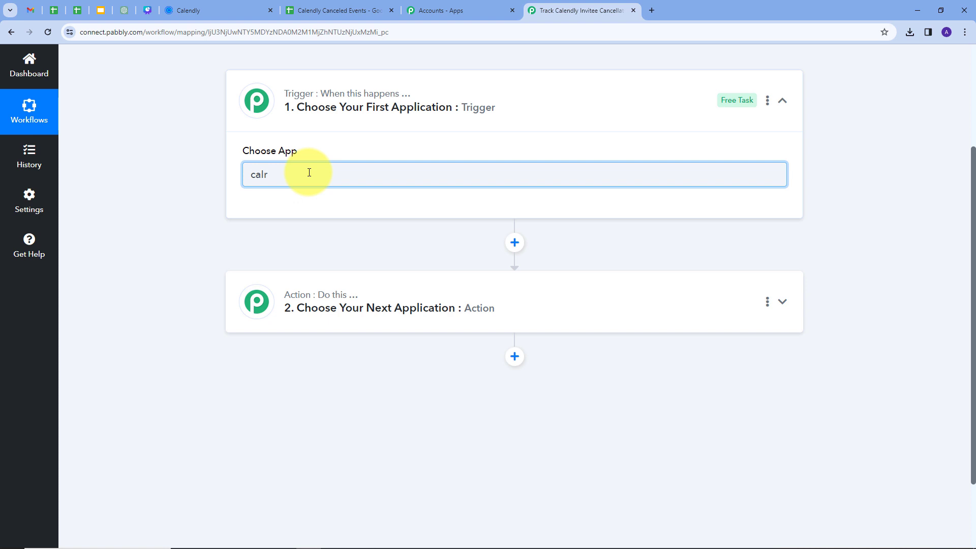
key("BackSpace")
type("e")
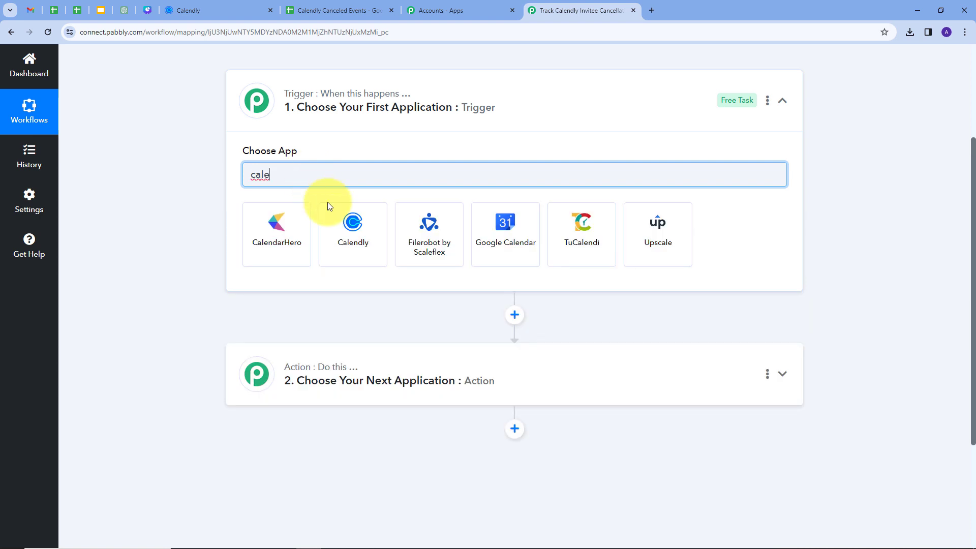
left_click(350, 227)
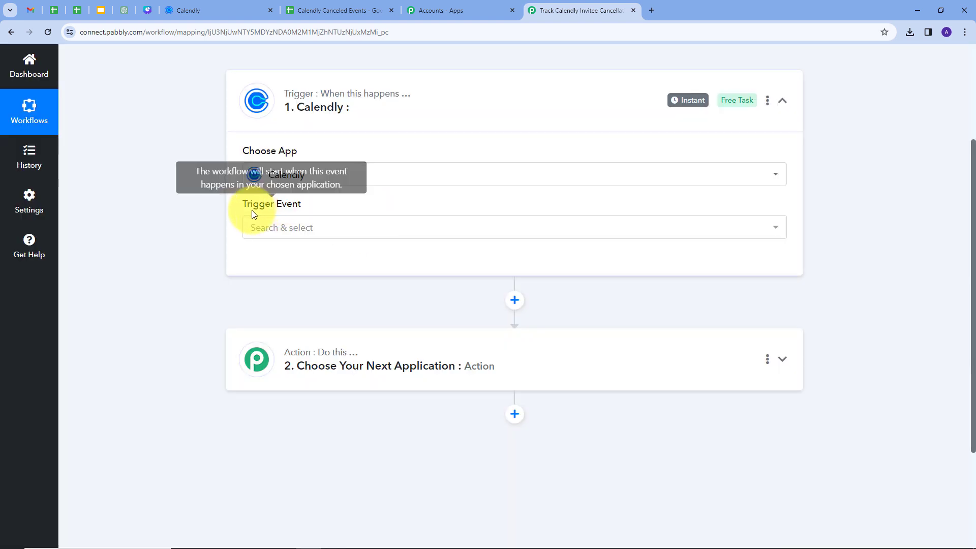
left_click(461, 226)
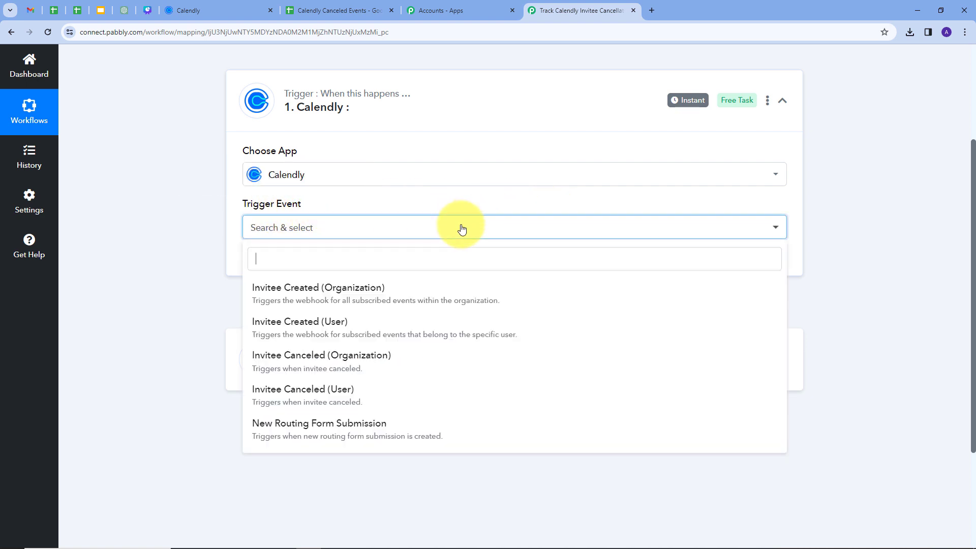
left_click(324, 400)
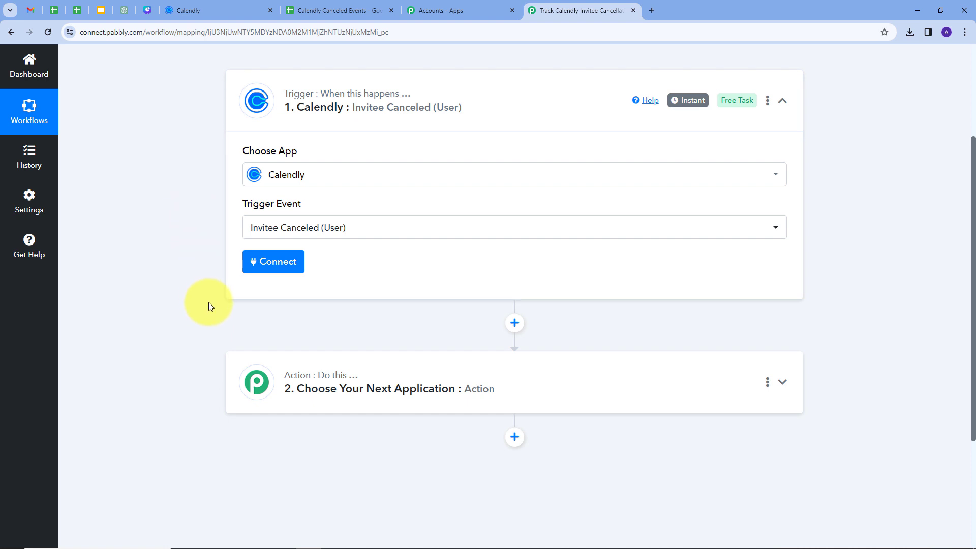
Connect the trigger to Calendly through a new authorized connection and check the signed-in Calendly account.
left_click(273, 265)
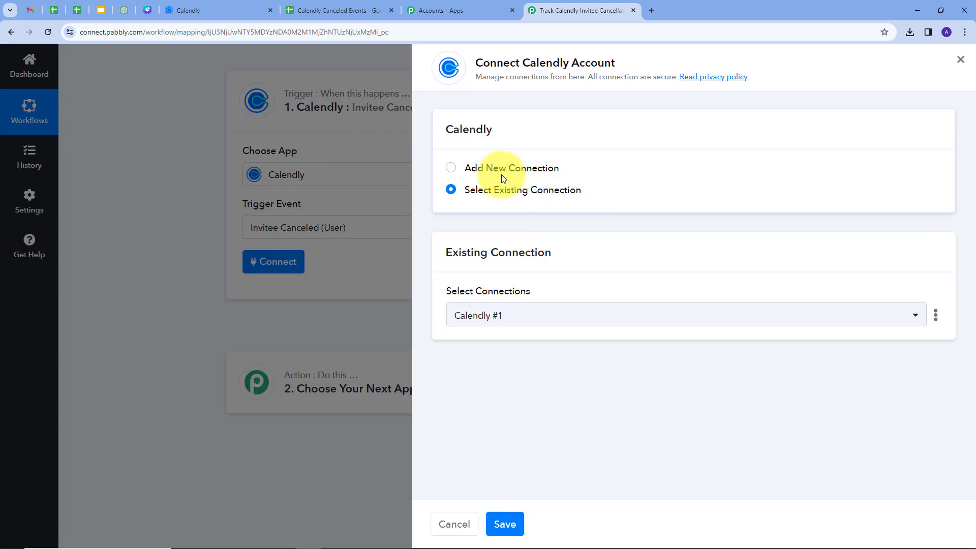
left_click(501, 171)
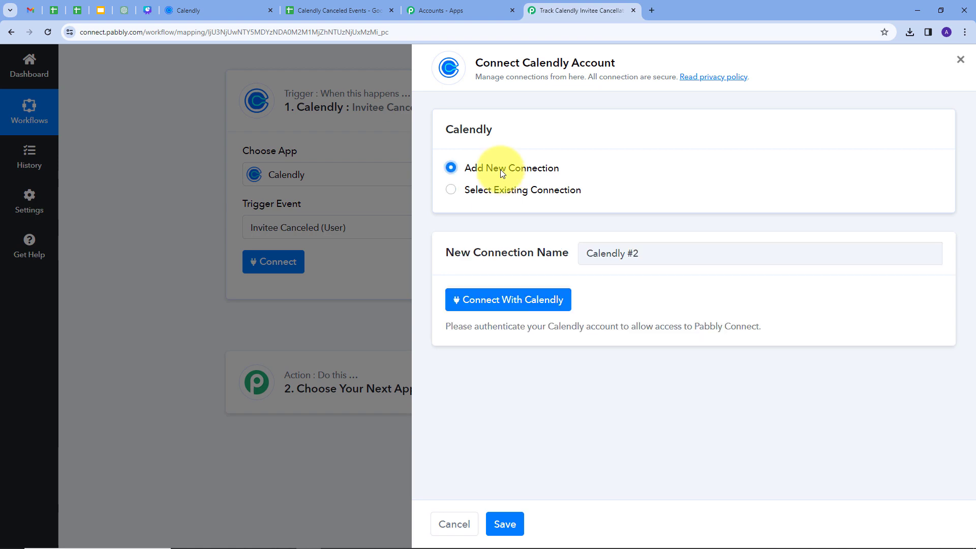
left_click(510, 303)
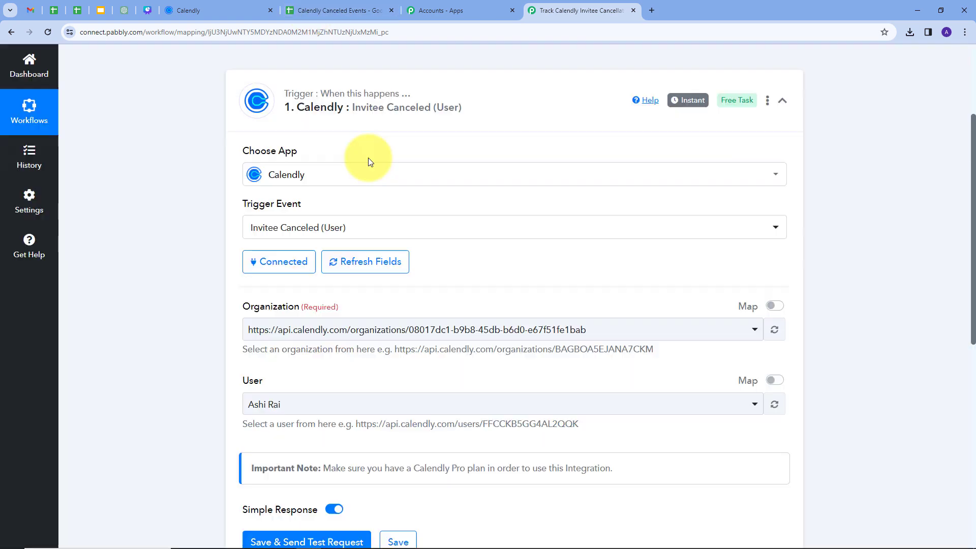
left_click(219, 10)
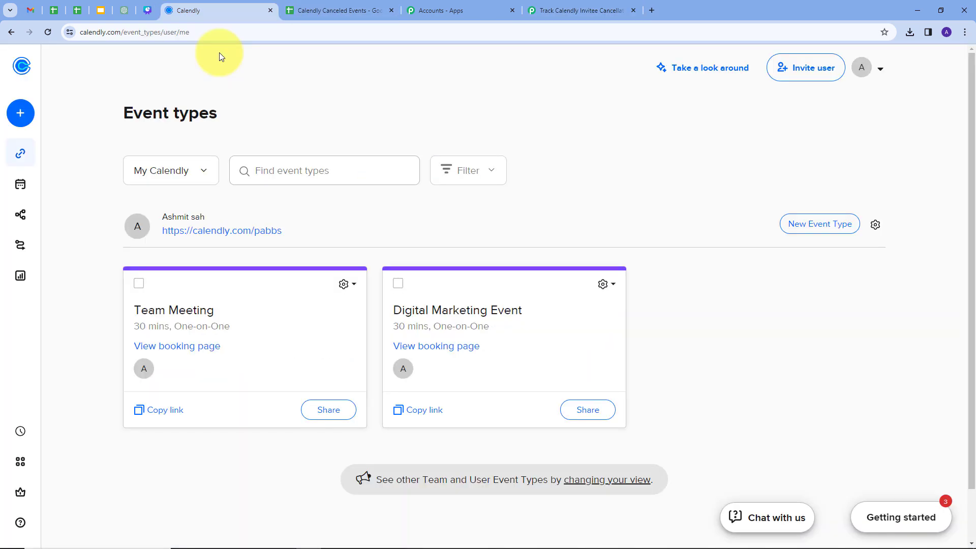
left_click(618, 9)
Choose the account's organization for the Calendly trigger and set its user to the Calendly account owner.
scroll(518, 212, "down", 1)
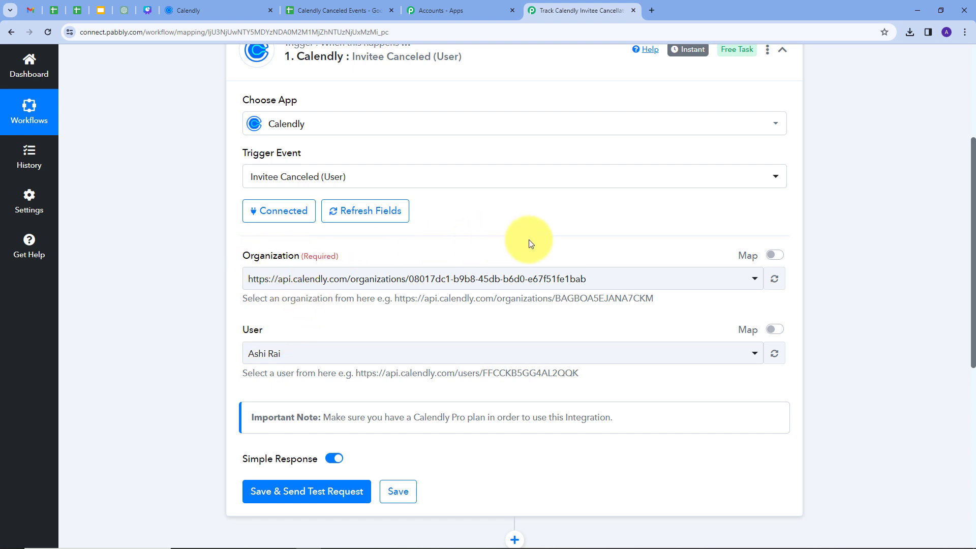
left_click(686, 278)
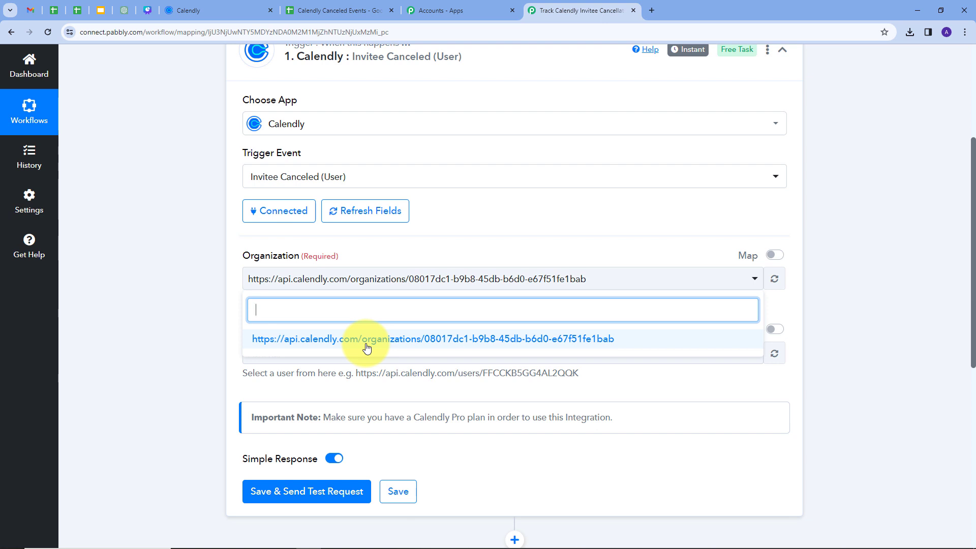
left_click(406, 327)
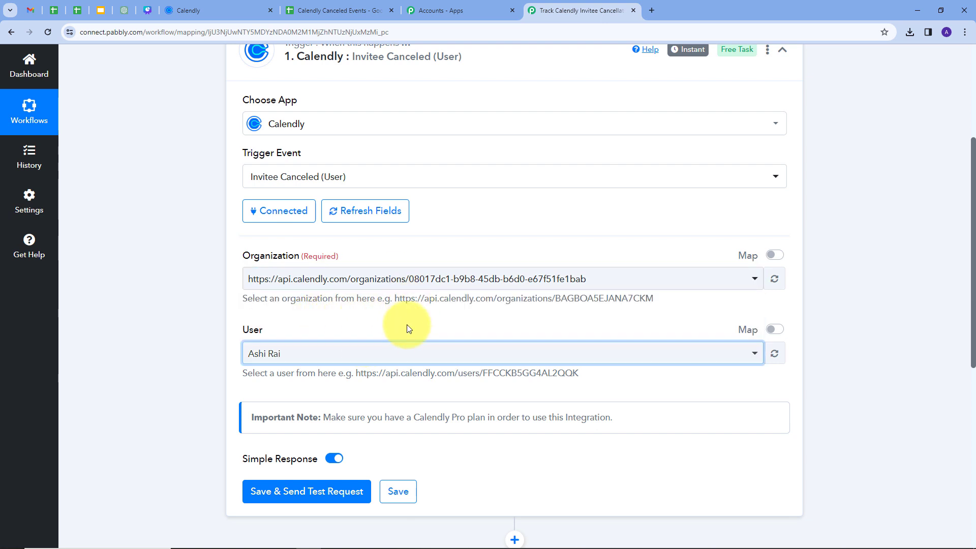
left_click(520, 356)
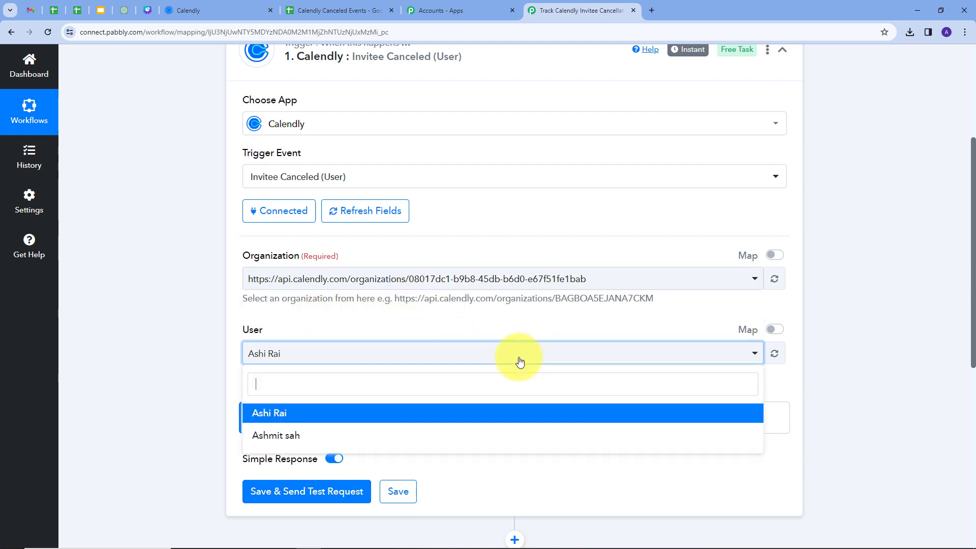
left_click(319, 434)
scroll(325, 407, "down", 1)
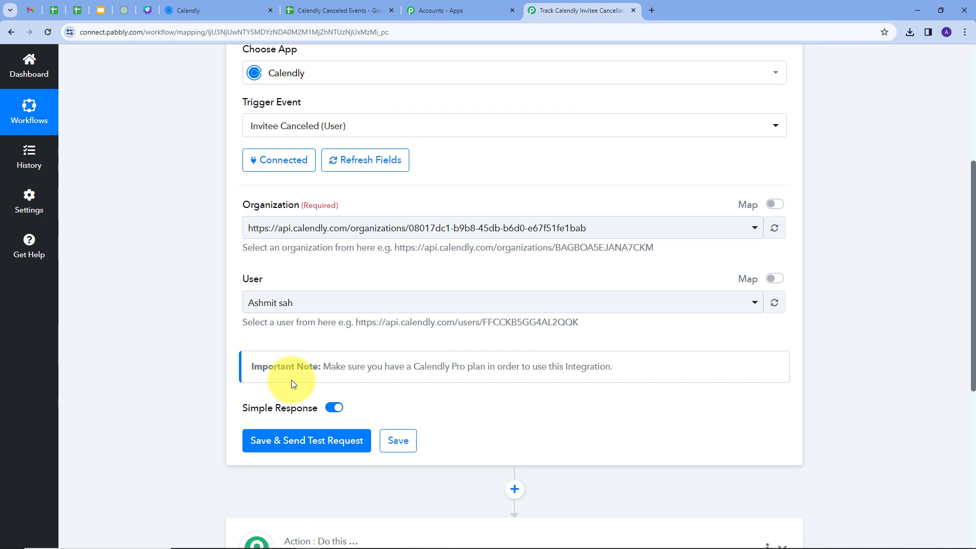
scroll(371, 350, "down", 1)
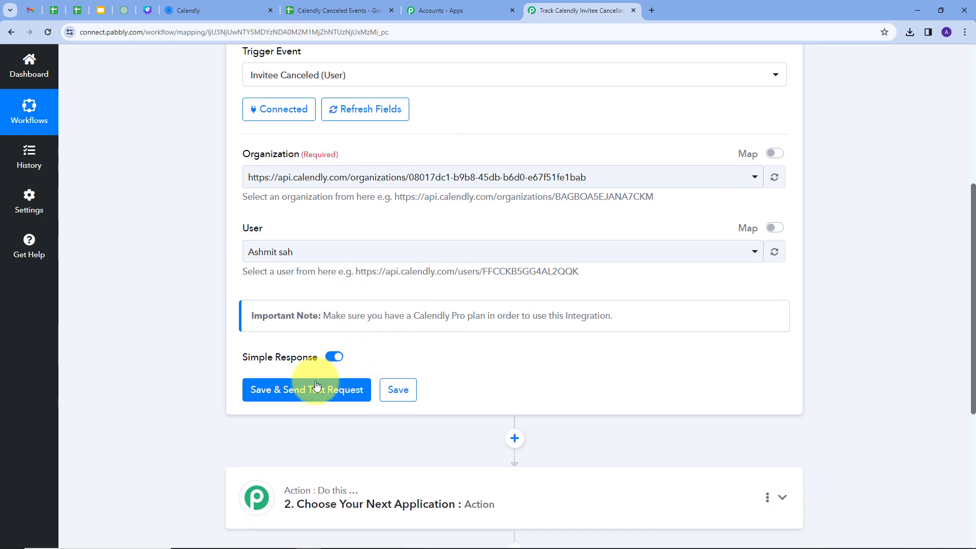
Save the trigger with a test request and check the 10:00am Team Meeting among Calendly's upcoming scheduled events.
left_click(316, 388)
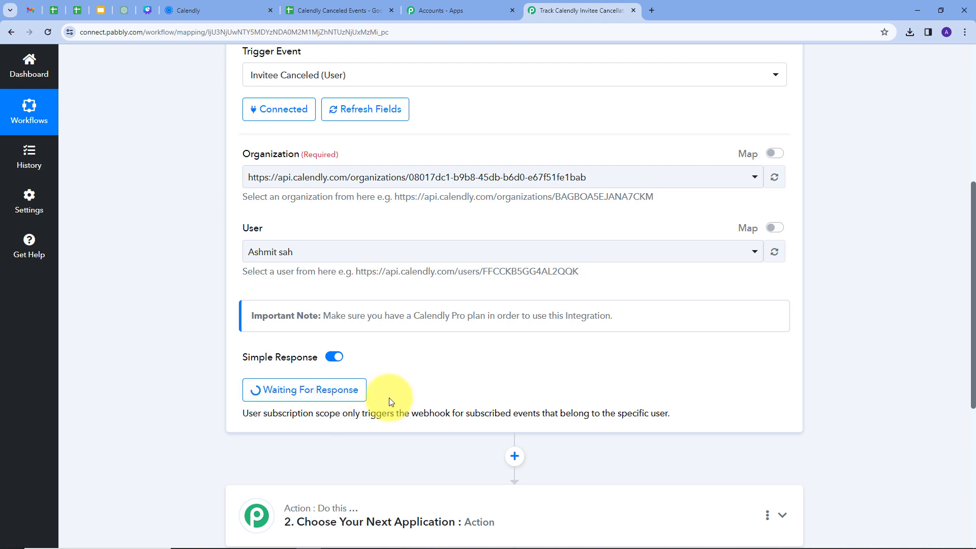
left_click(224, 10)
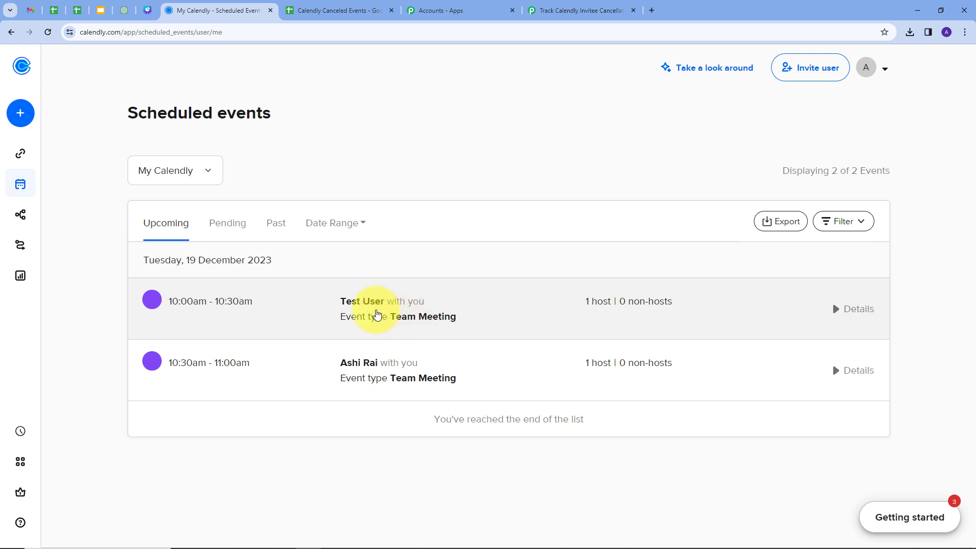
left_click(376, 314)
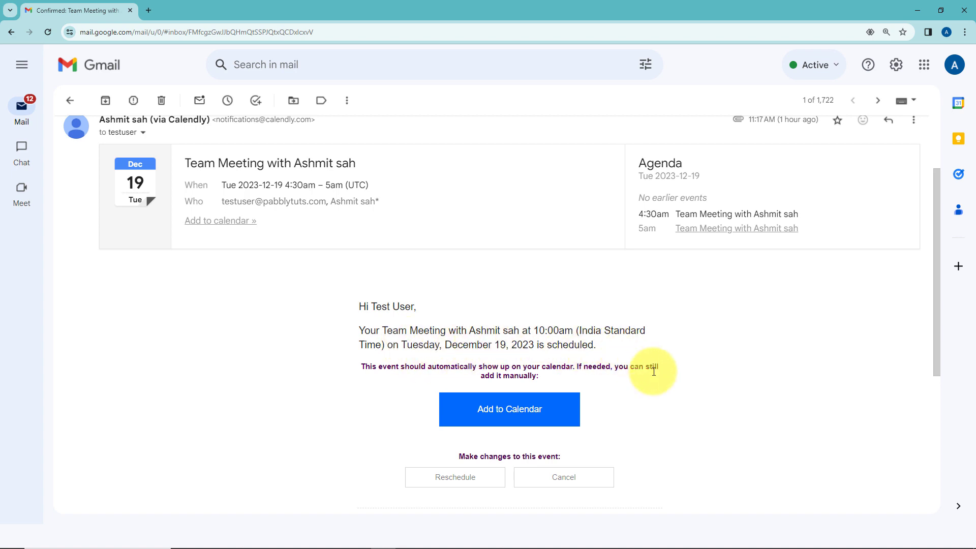
Cancel the December 19 10:00am Team Meeting from its Gmail confirmation message, giving "Testing" as the reason.
left_click(561, 480)
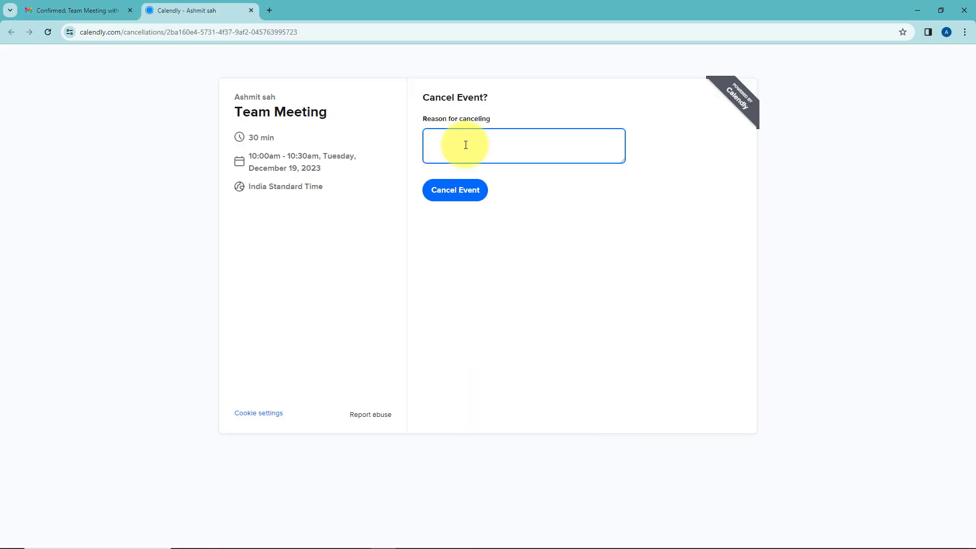
type("Testing")
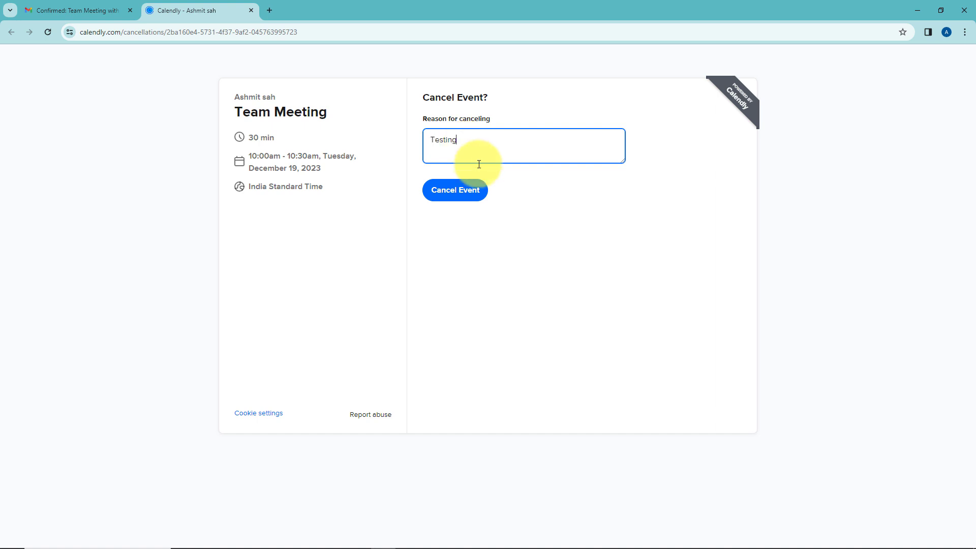
left_click(455, 198)
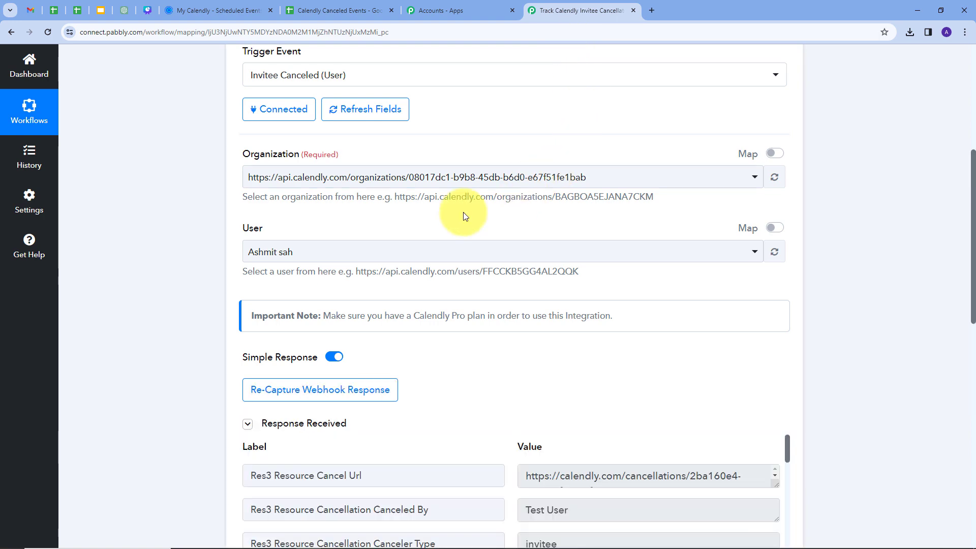
Examine who canceled, the canceler type and the cancellation reason in the trigger's captured response.
scroll(865, 255, "down", 5)
scroll(865, 256, "up", 3)
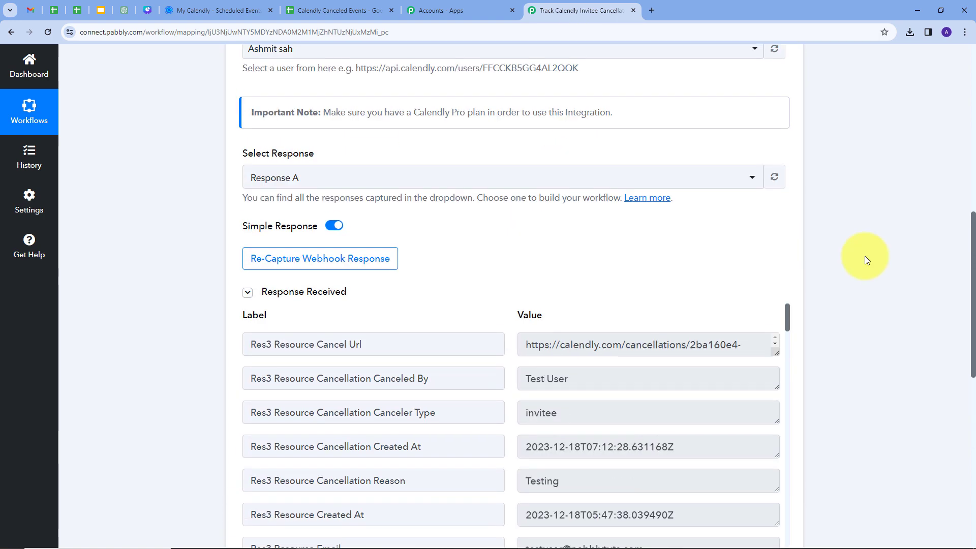
scroll(864, 255, "down", 2)
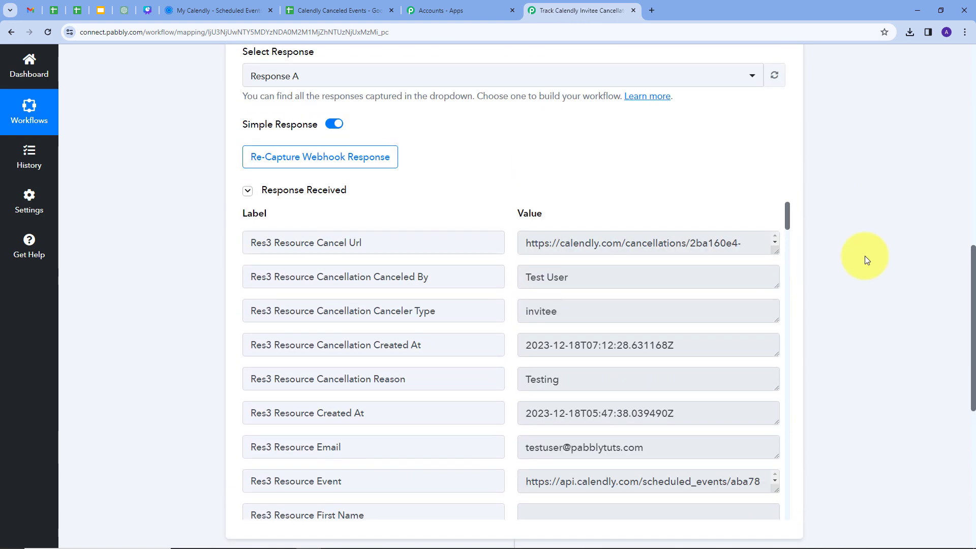
left_click_drag(572, 277, 509, 291)
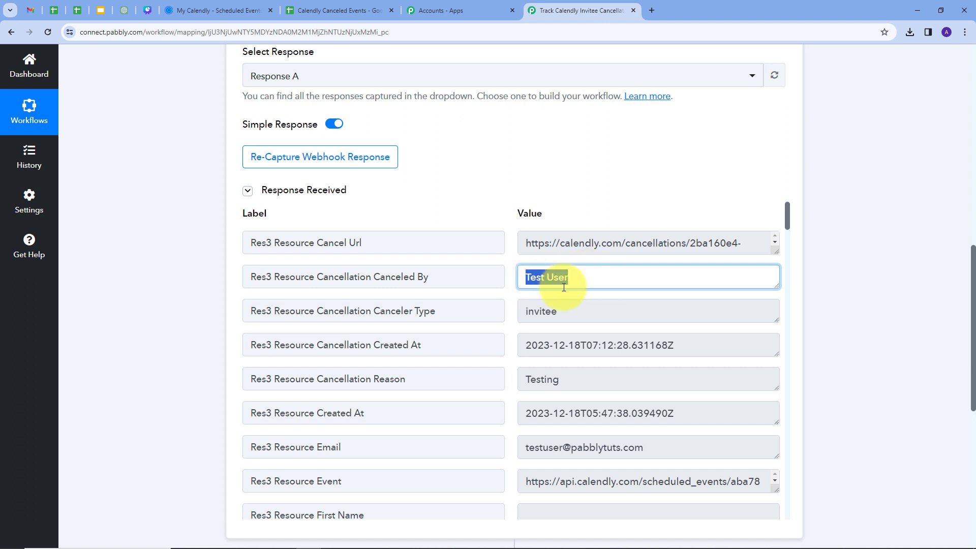
scroll(589, 269, "down", 1)
left_click(584, 258)
left_click_drag(571, 260, 528, 262)
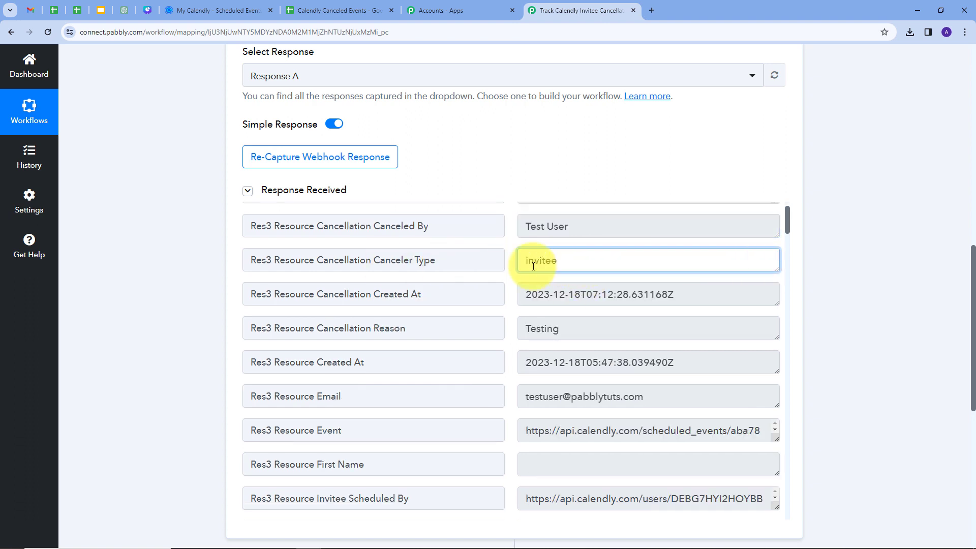
scroll(537, 274, "down", 1)
left_click(567, 274)
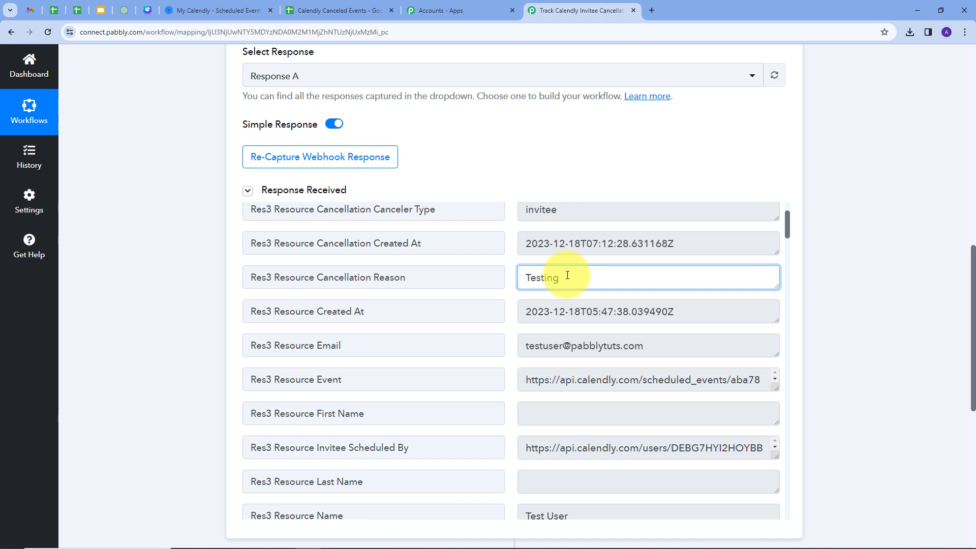
left_click_drag(568, 275, 506, 281)
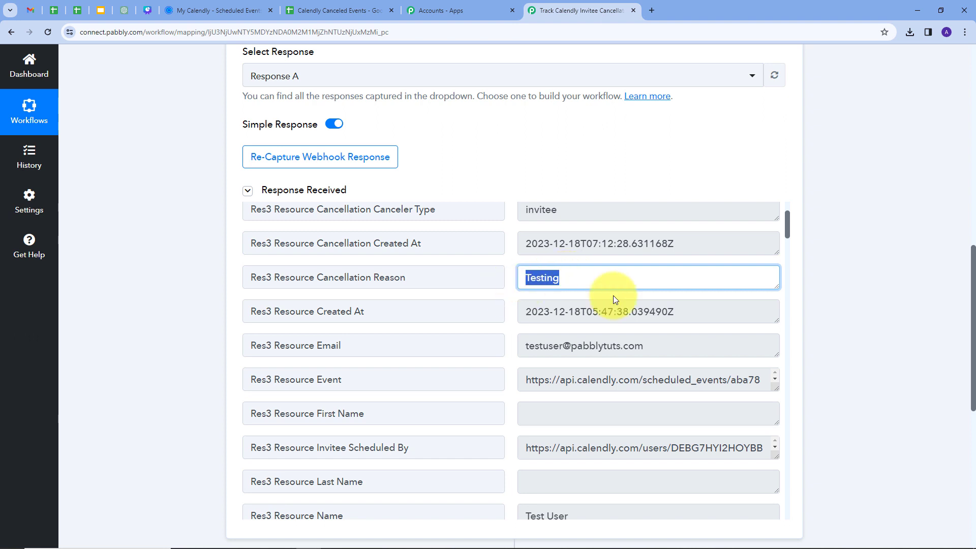
Examine the invitee's email and name and the event name in the captured Calendly response.
scroll(612, 295, "down", 1)
left_click_drag(660, 292, 513, 305)
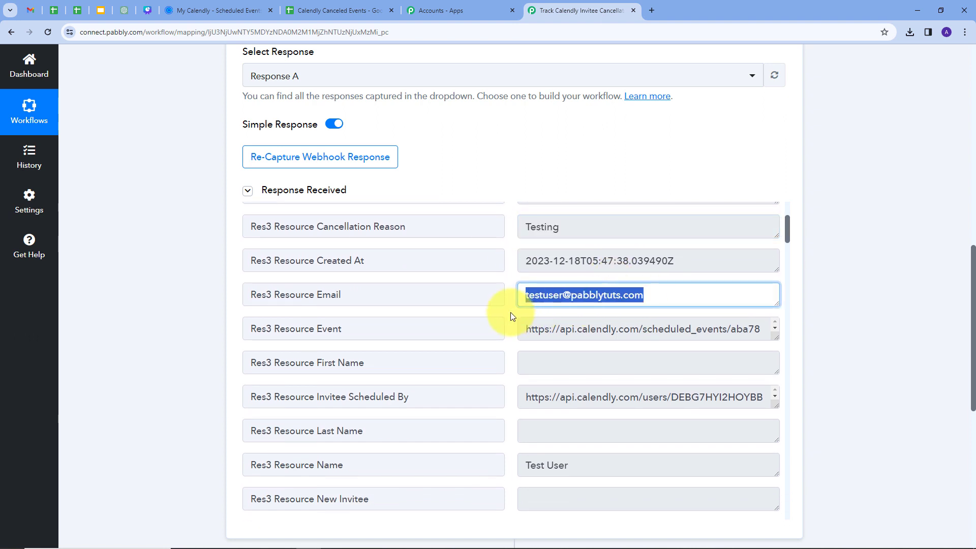
scroll(605, 297, "down", 2)
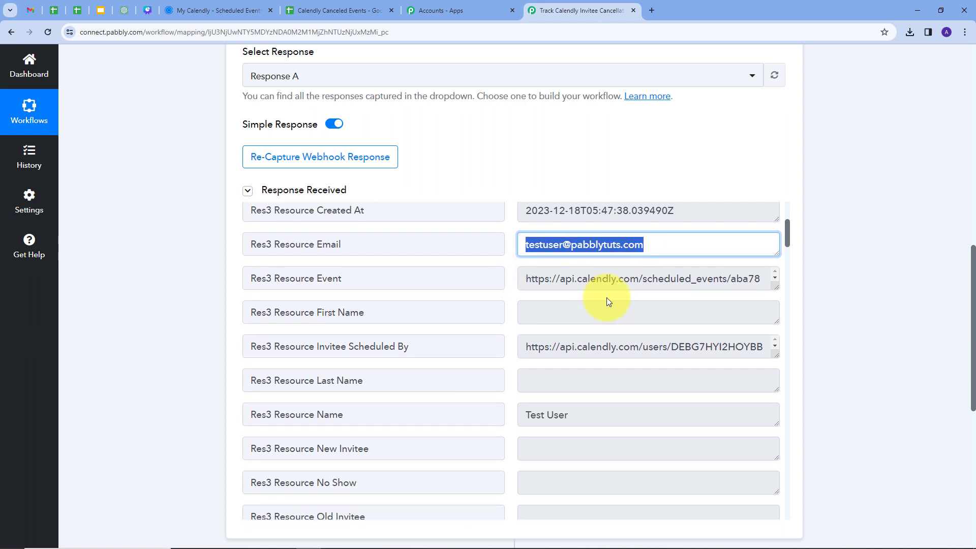
left_click_drag(572, 360, 507, 370)
scroll(603, 320, "down", 5)
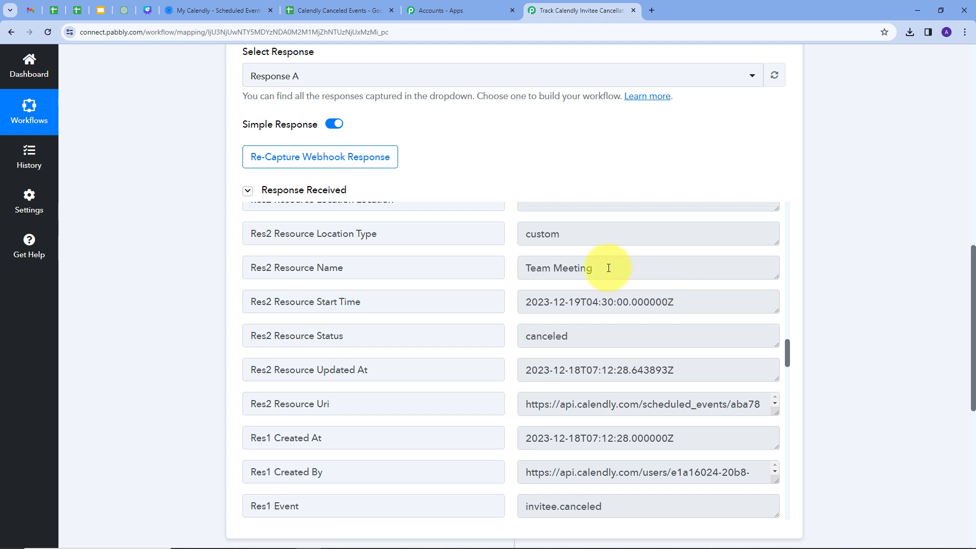
left_click_drag(610, 268, 525, 277)
left_click(561, 182)
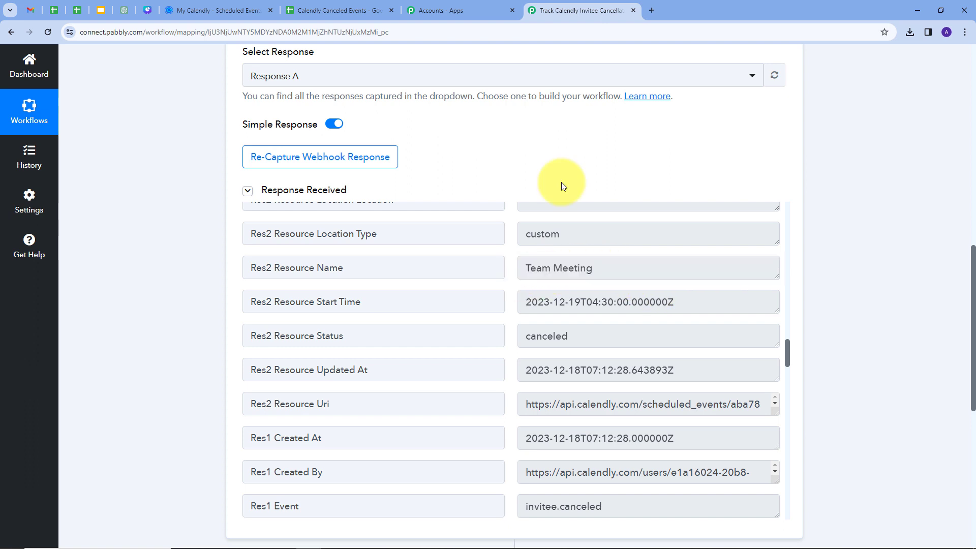
scroll(763, 272, "down", 2)
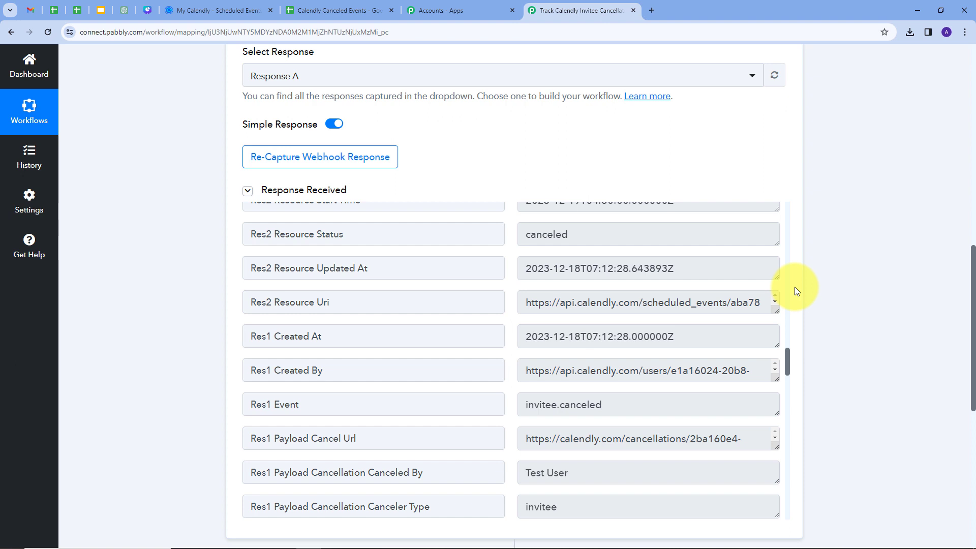
Set the workflow's second step to use the Filter by Pabbly application.
scroll(794, 290, "down", 6)
scroll(688, 266, "up", 2)
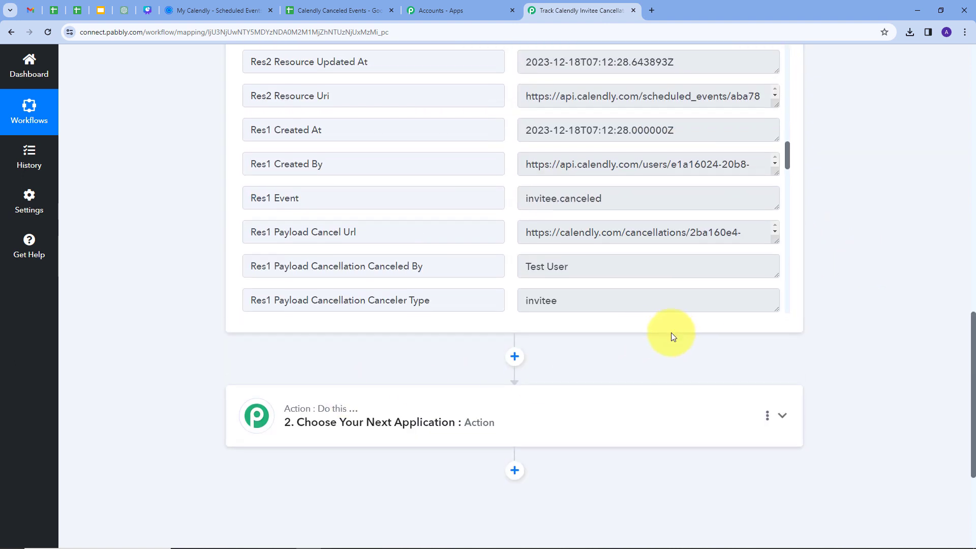
scroll(625, 350, "down", 1)
left_click(580, 370)
scroll(397, 315, "up", 4)
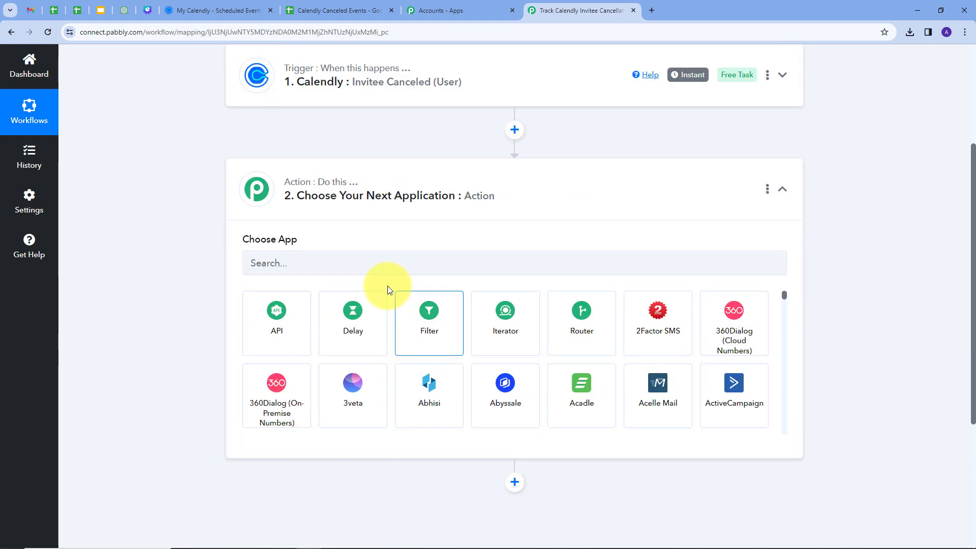
left_click(366, 269)
type("Filte")
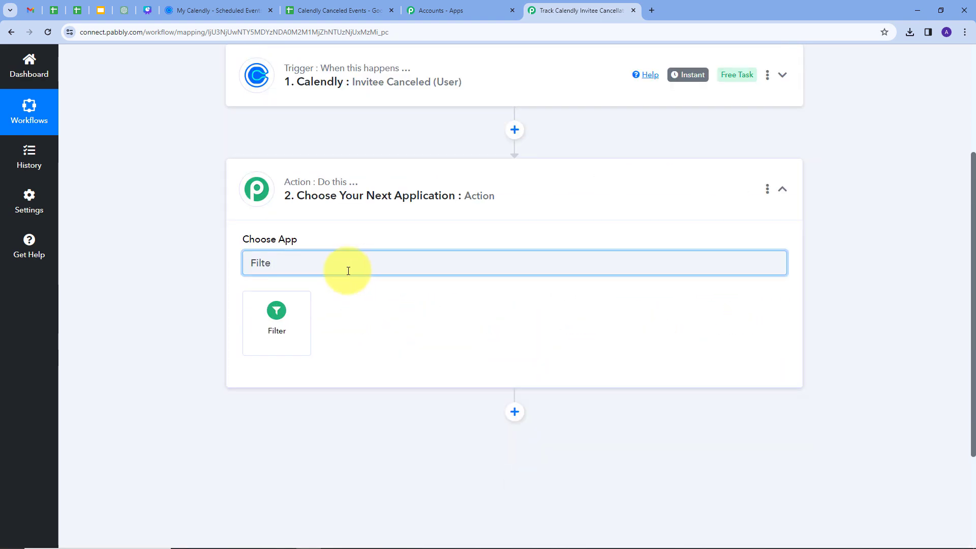
left_click(287, 320)
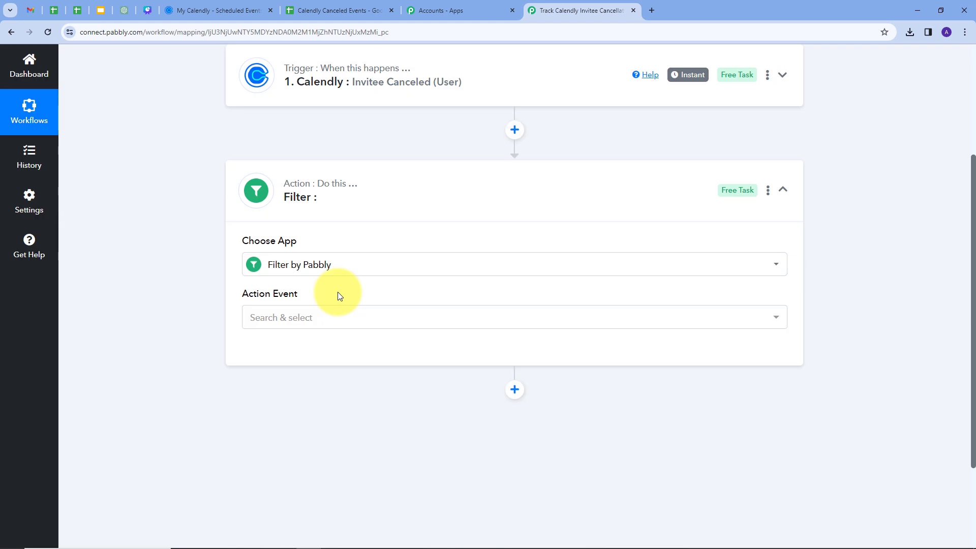
Choose Filter Values as the filter's action event and connect it.
left_click(348, 312)
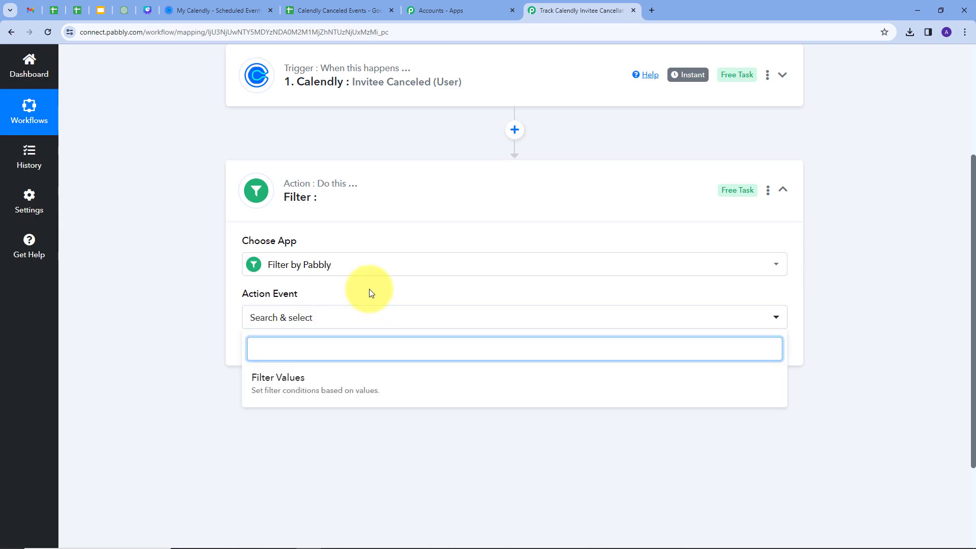
left_click(369, 290)
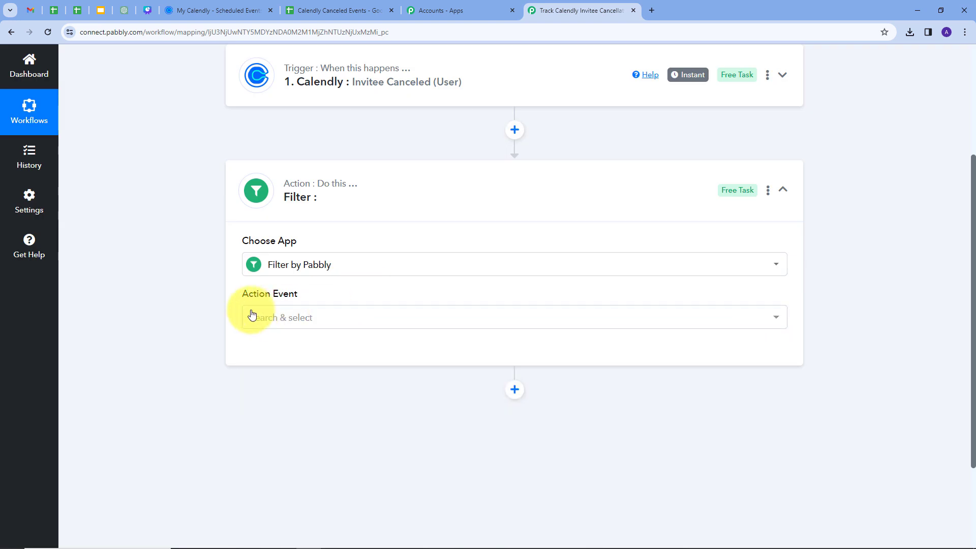
left_click(395, 318)
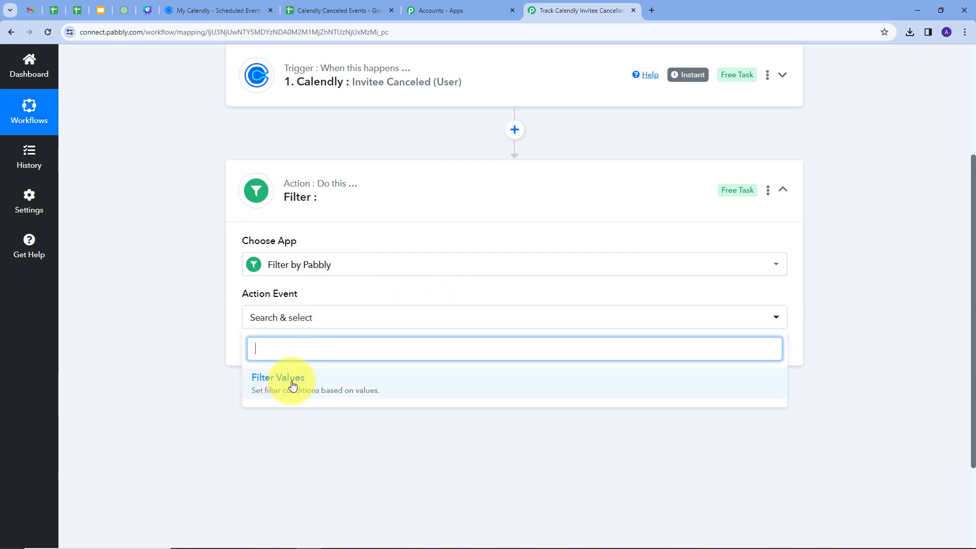
left_click(294, 382)
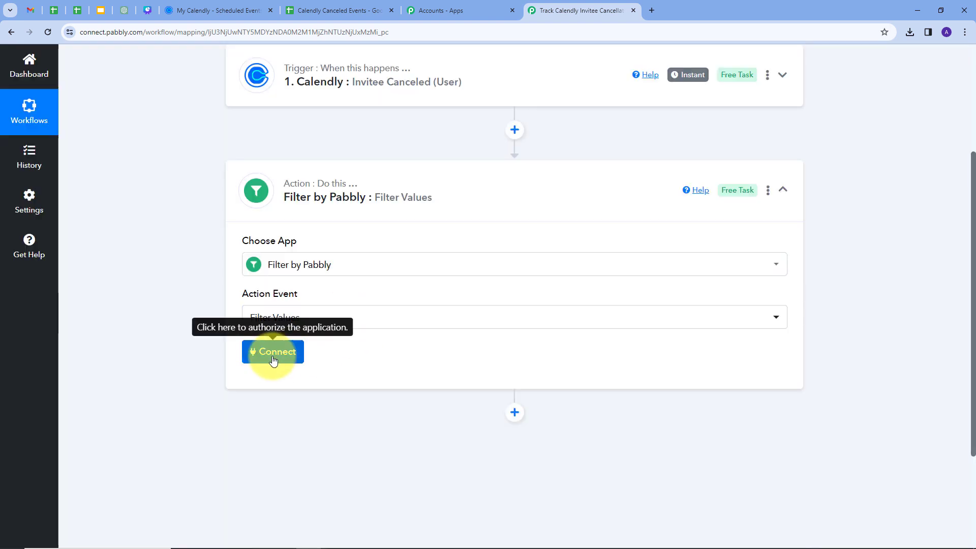
left_click(275, 353)
scroll(383, 353, "down", 1)
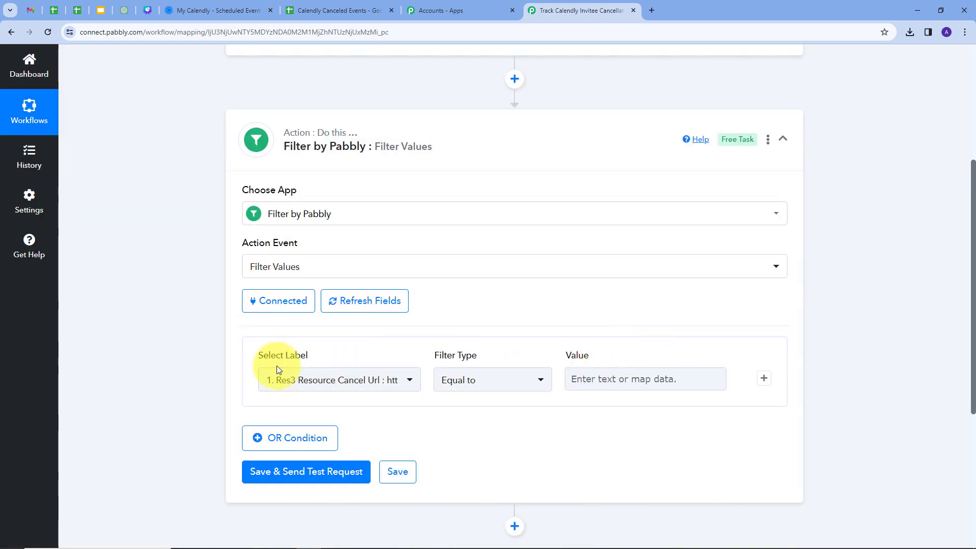
Set the filter condition so Res3 Resource Email does not equal the copied email address, pasted as the value.
left_click(320, 376)
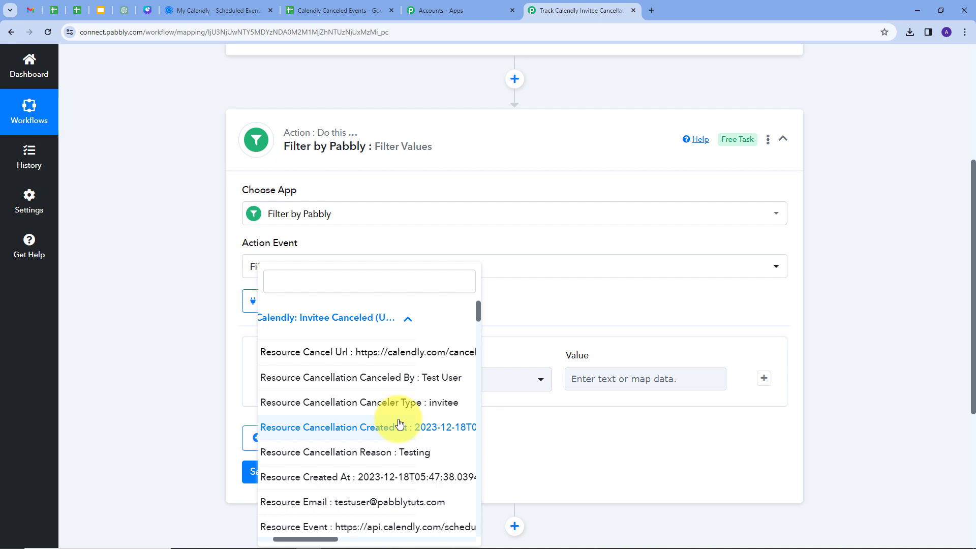
scroll(399, 425, "down", 1)
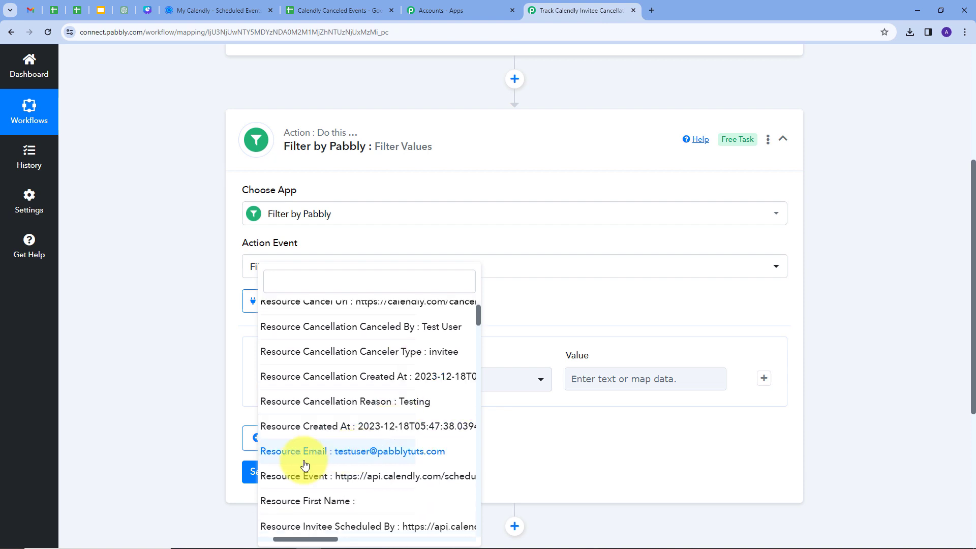
left_click_drag(312, 539, 293, 539)
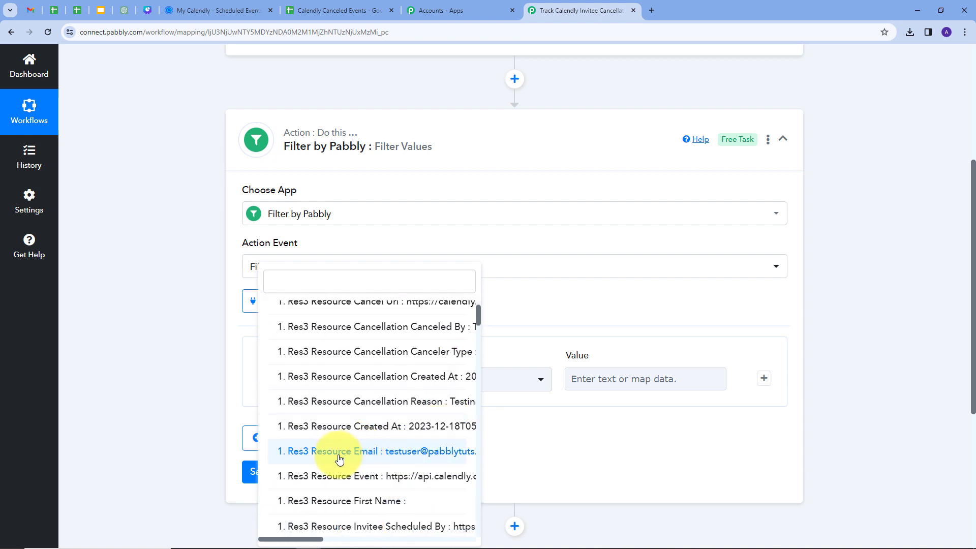
left_click(379, 455)
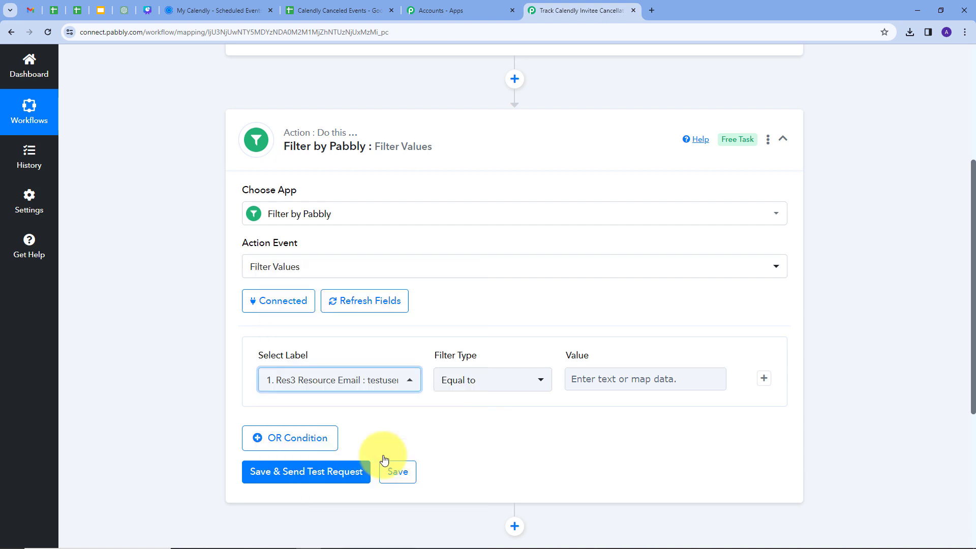
left_click(528, 382)
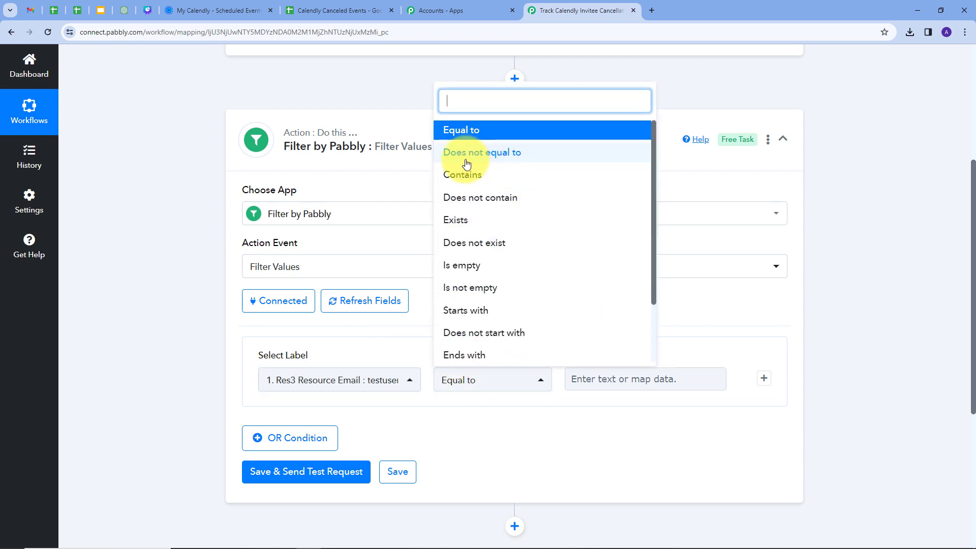
left_click(497, 156)
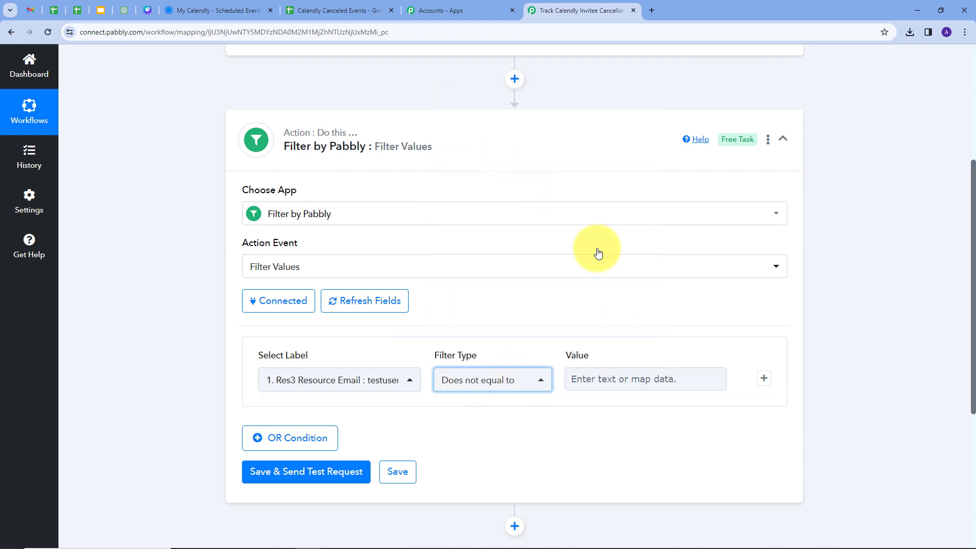
left_click(596, 382)
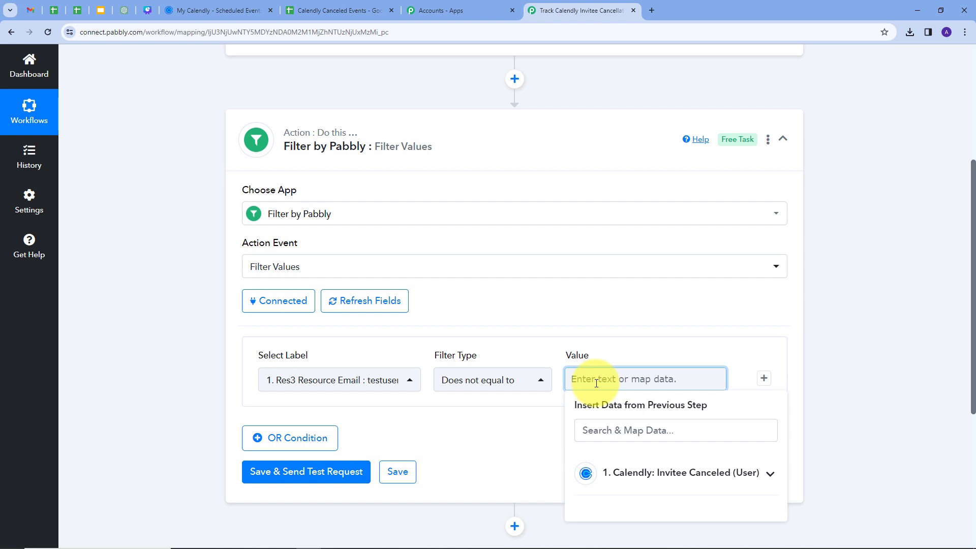
key("ctrl+v")
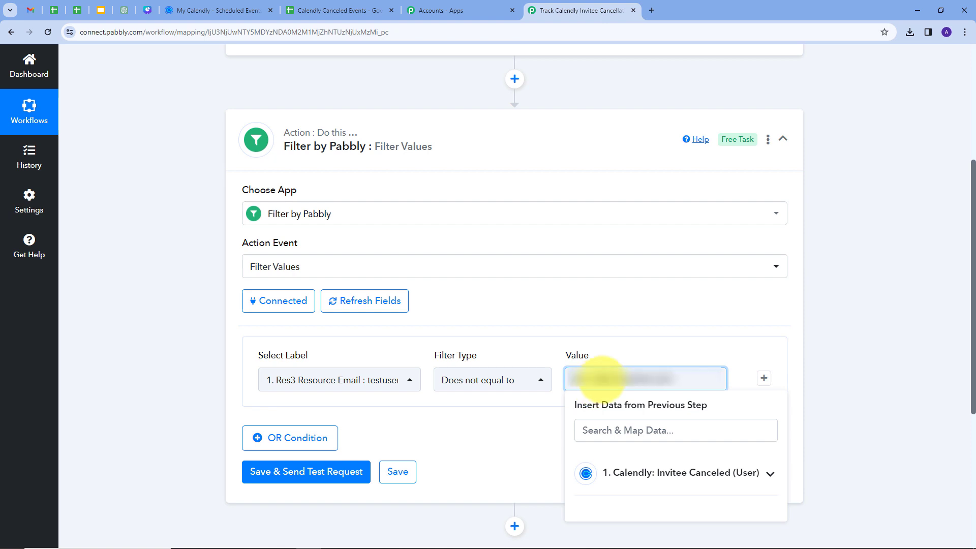
left_click(624, 337)
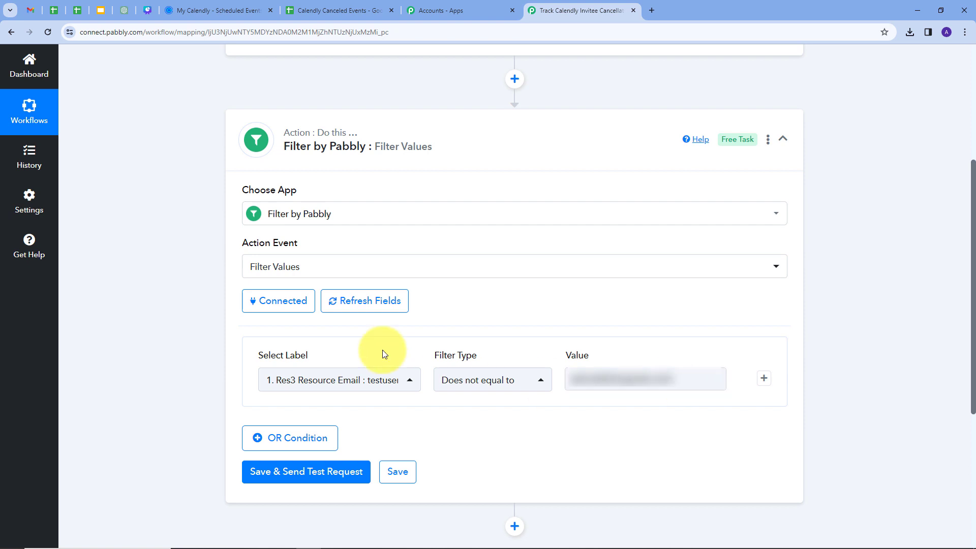
Save the filter step with a test request and check its result against the captured Calendly response.
left_click(307, 474)
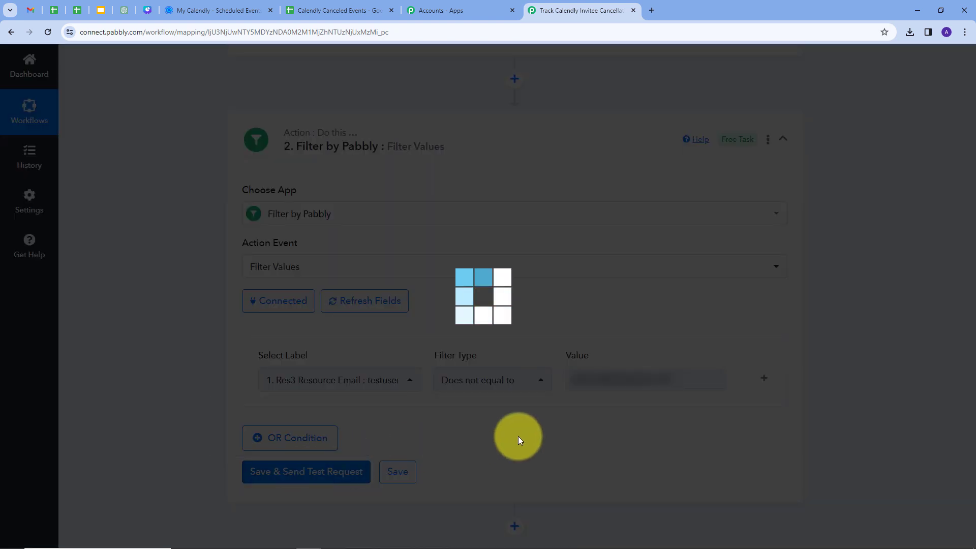
scroll(578, 381, "down", 4)
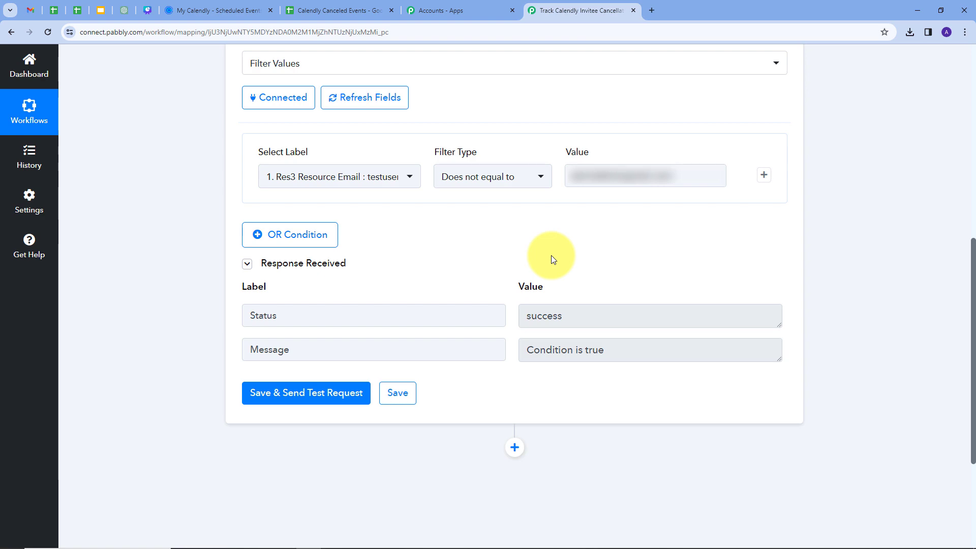
scroll(550, 255, "up", 20)
scroll(562, 279, "down", 12)
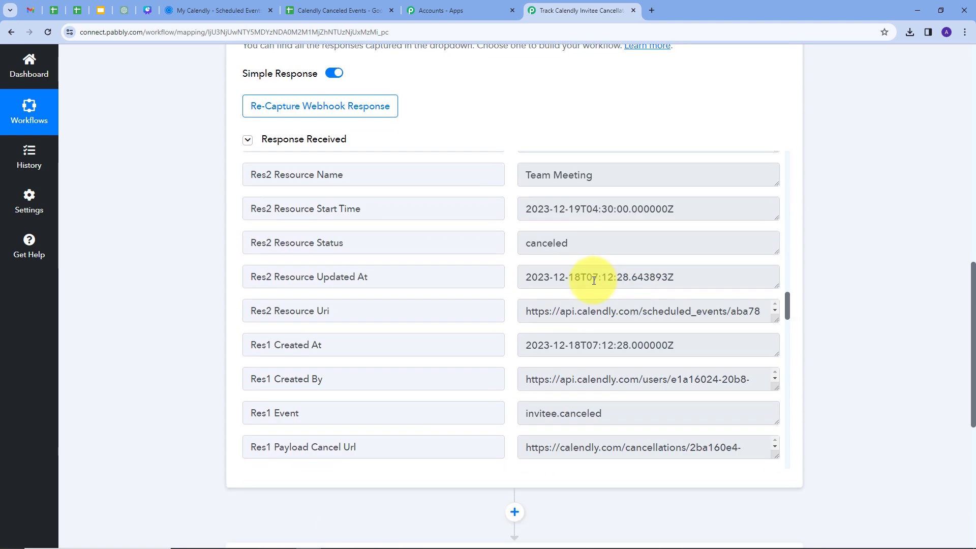
scroll(592, 277, "up", 7)
scroll(589, 270, "down", 3)
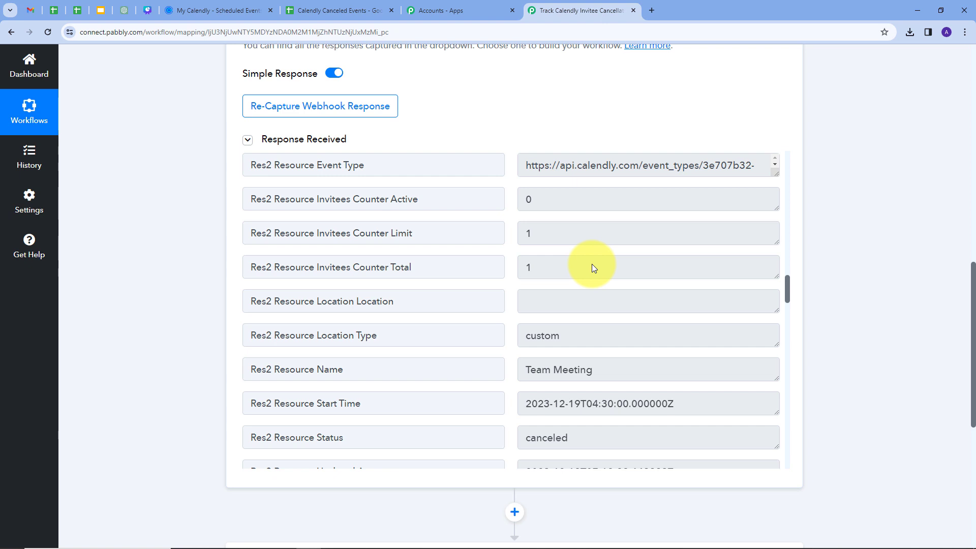
Add a Google Sheets action step after the filter with Add New Row as its action event.
scroll(892, 247, "down", 7)
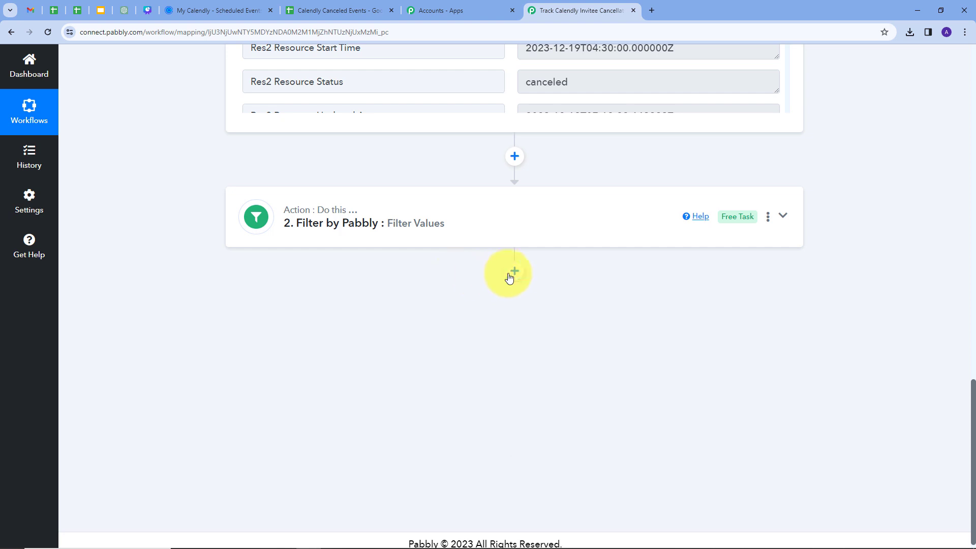
left_click(513, 273)
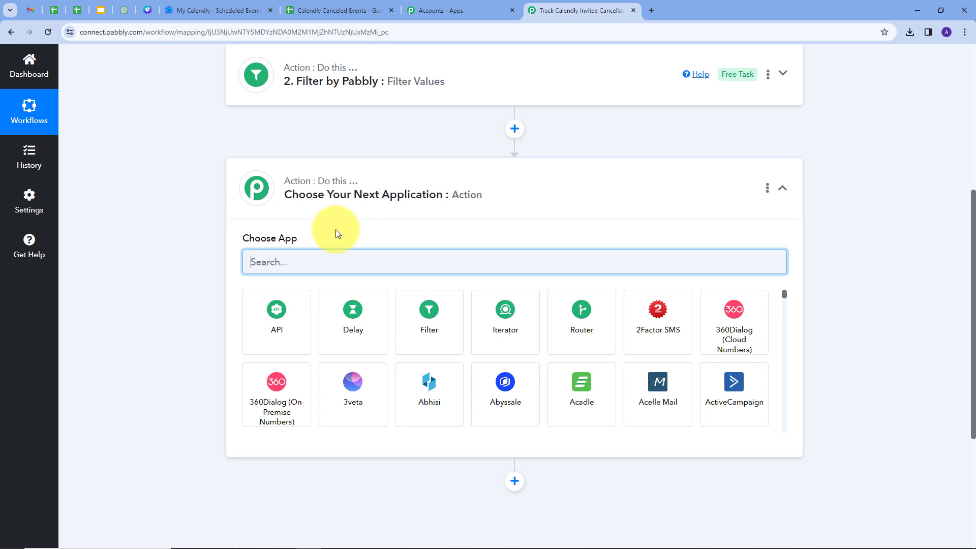
type("google")
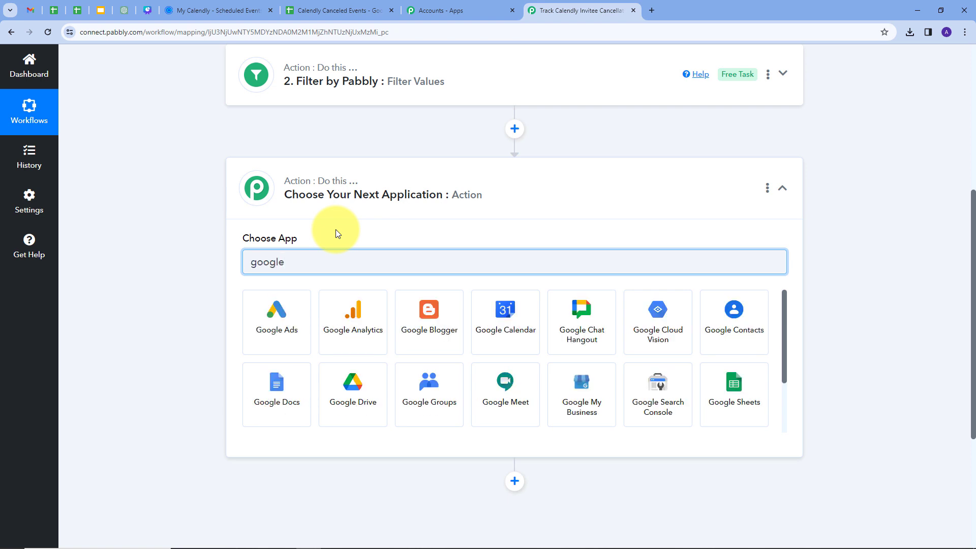
left_click(730, 394)
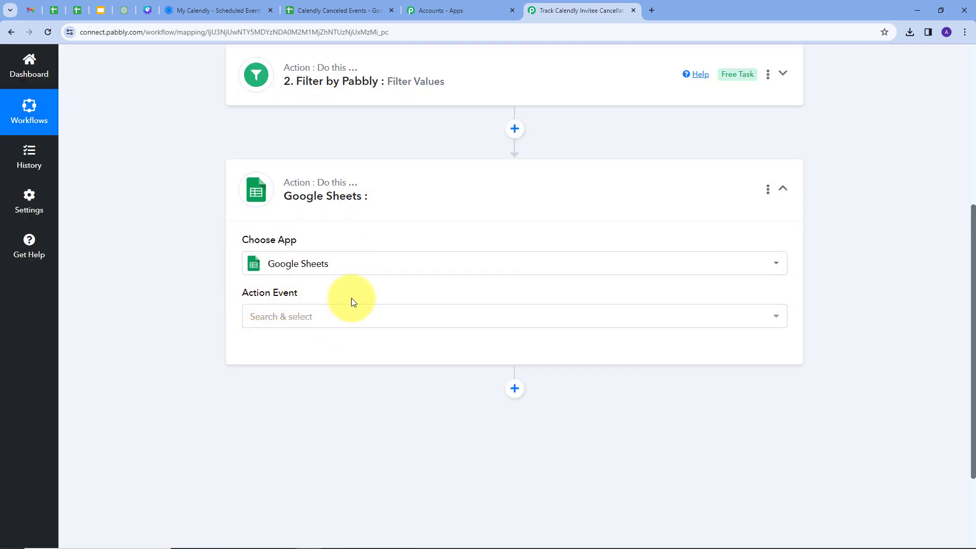
left_click(405, 316)
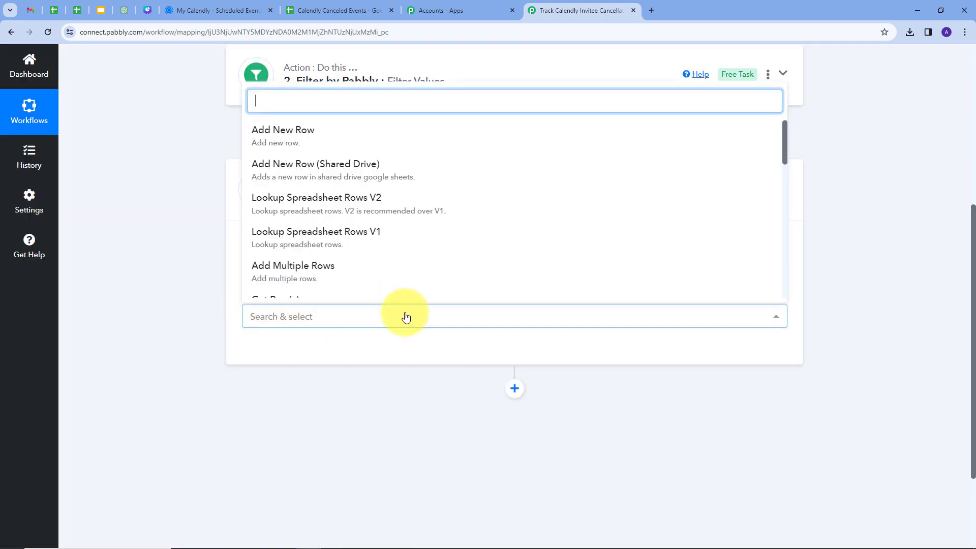
left_click(300, 146)
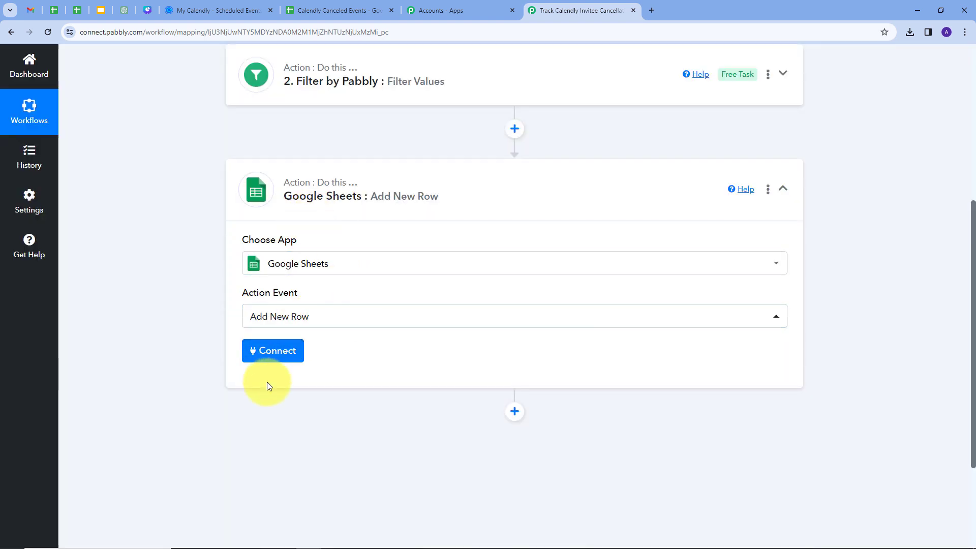
Connect the Google Sheets step through a new connection, authorizing Pabbly Connect Sheets to access the Google account.
left_click(278, 357)
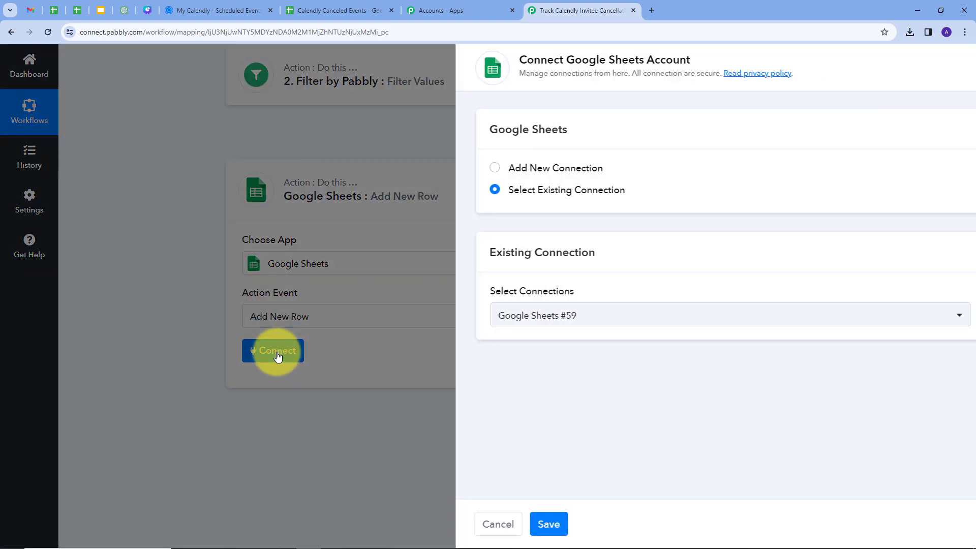
left_click(493, 169)
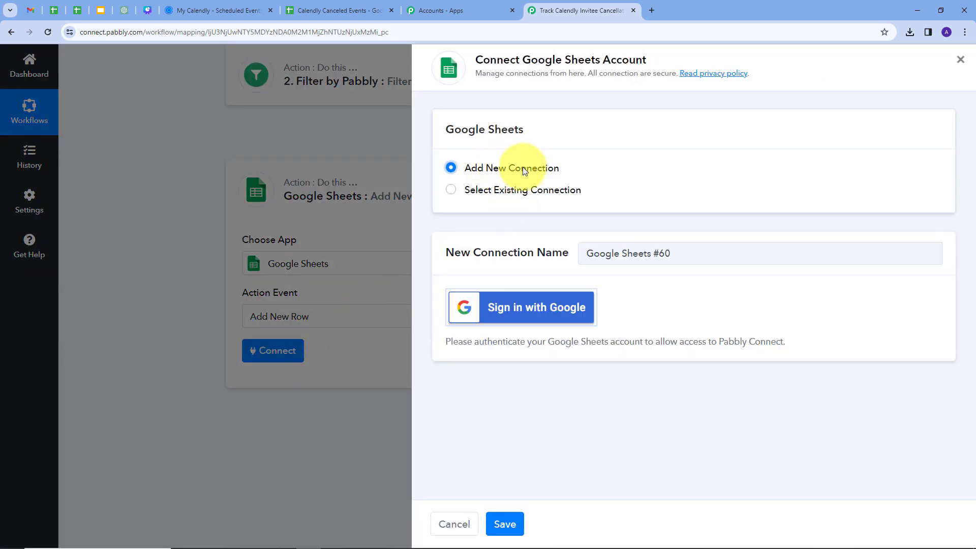
left_click(526, 307)
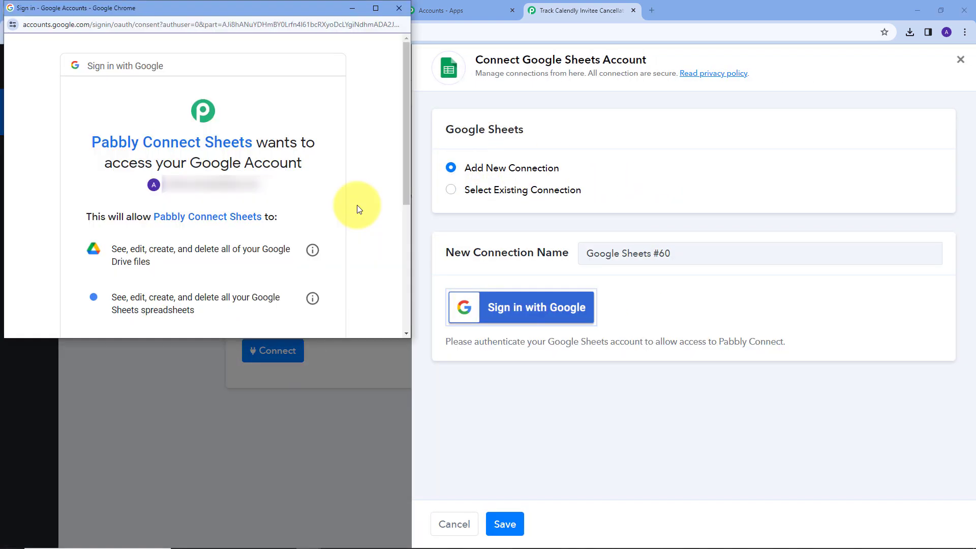
scroll(310, 186, "down", 5)
left_click(252, 246)
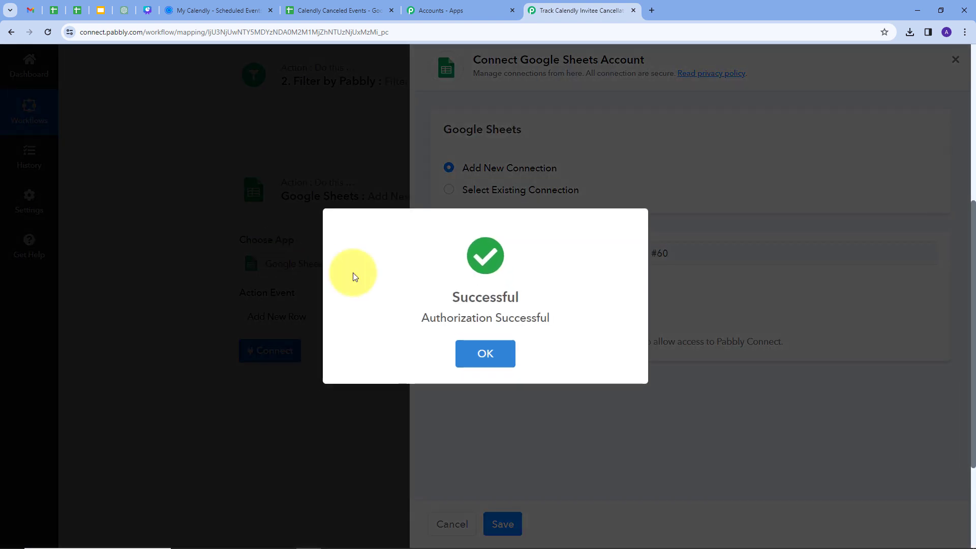
left_click(476, 348)
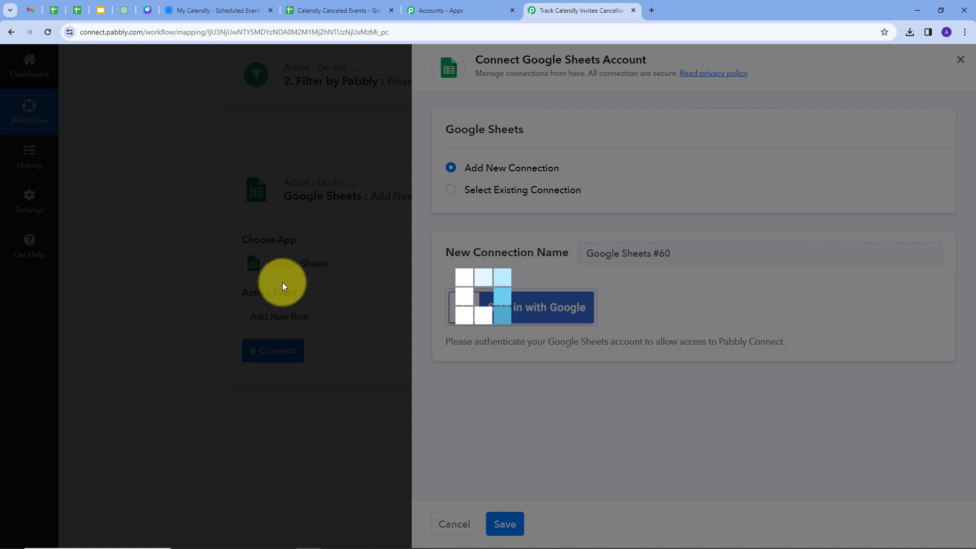
Set the row's destination to Sheet1 of the Calendly Canceled Events spreadsheet, checking the sheet's name and columns first.
scroll(234, 159, "down", 5)
scroll(234, 159, "up", 1)
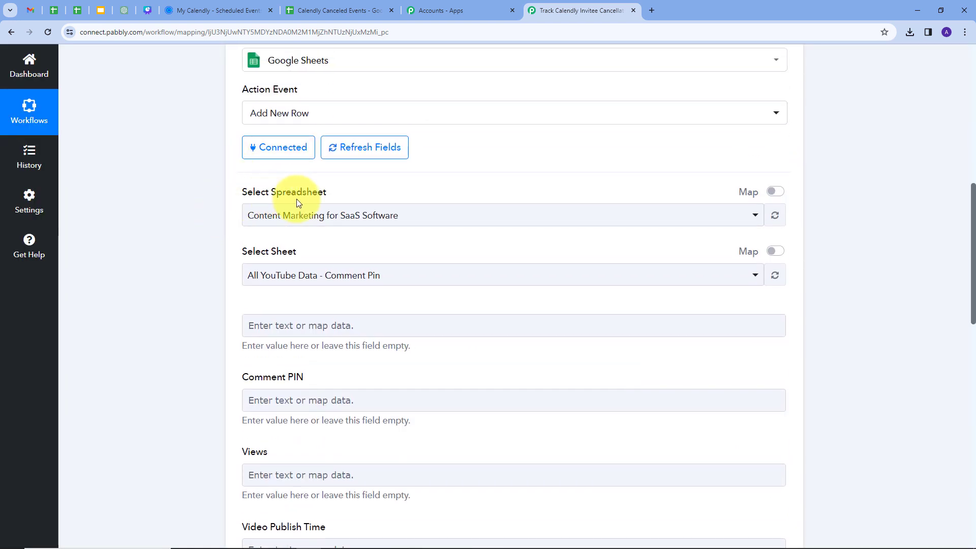
left_click(334, 10)
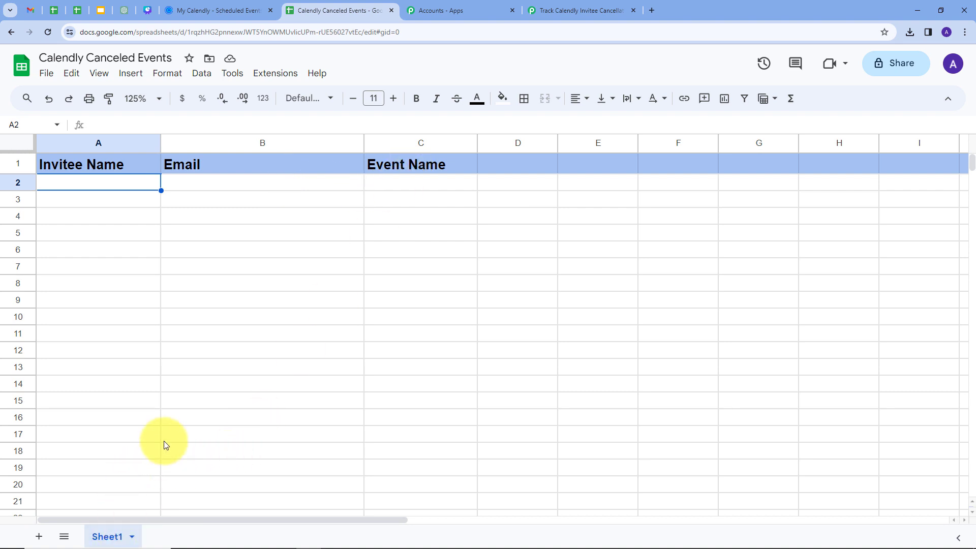
left_click(554, 10)
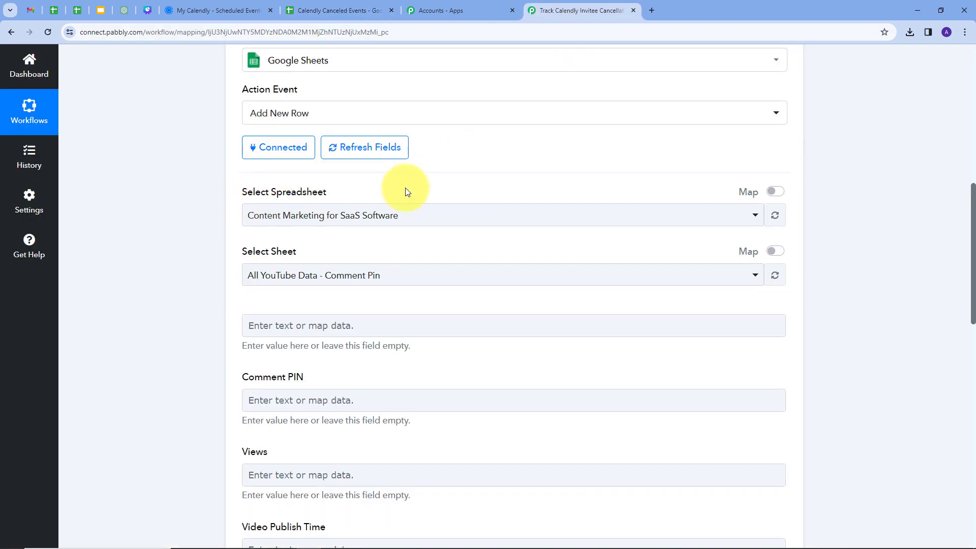
left_click(503, 216)
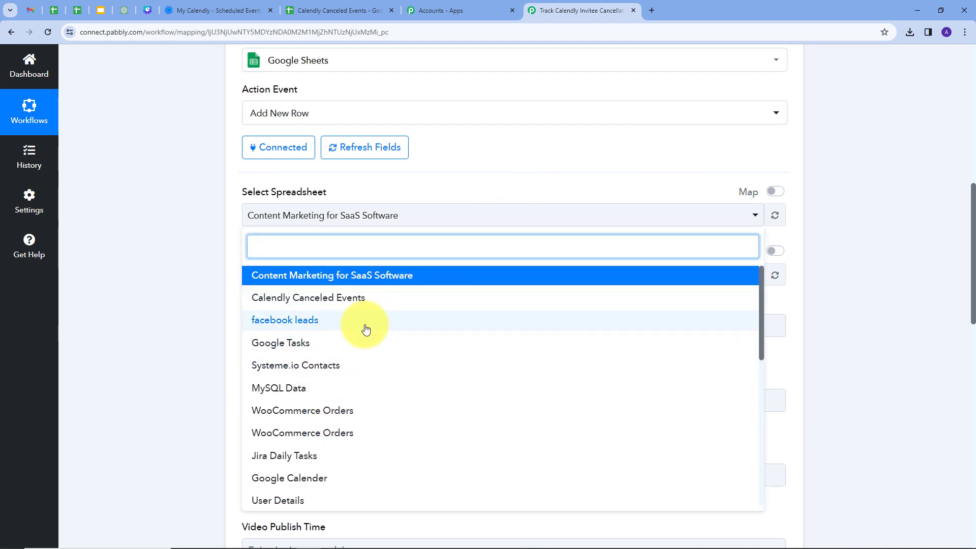
scroll(366, 330, "down", 2)
scroll(366, 329, "up", 2)
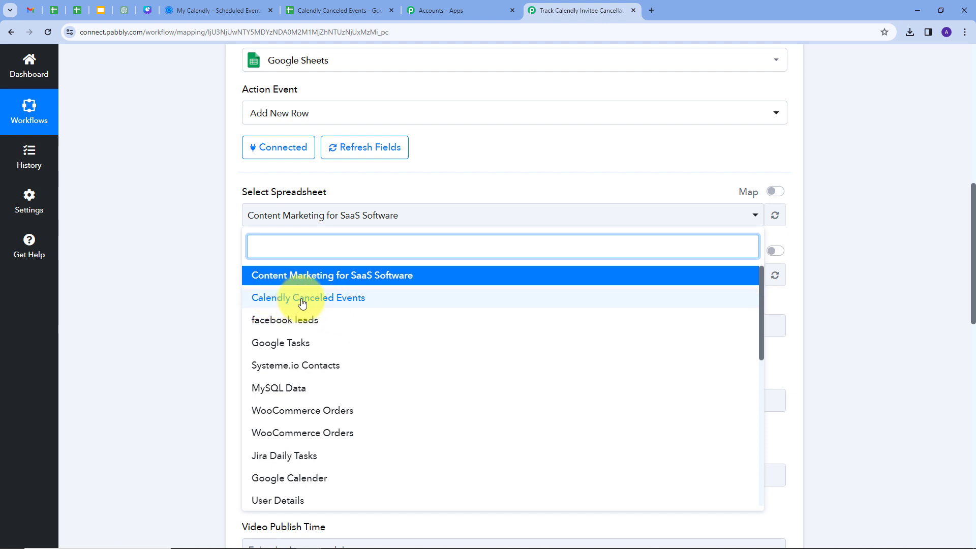
left_click(330, 299)
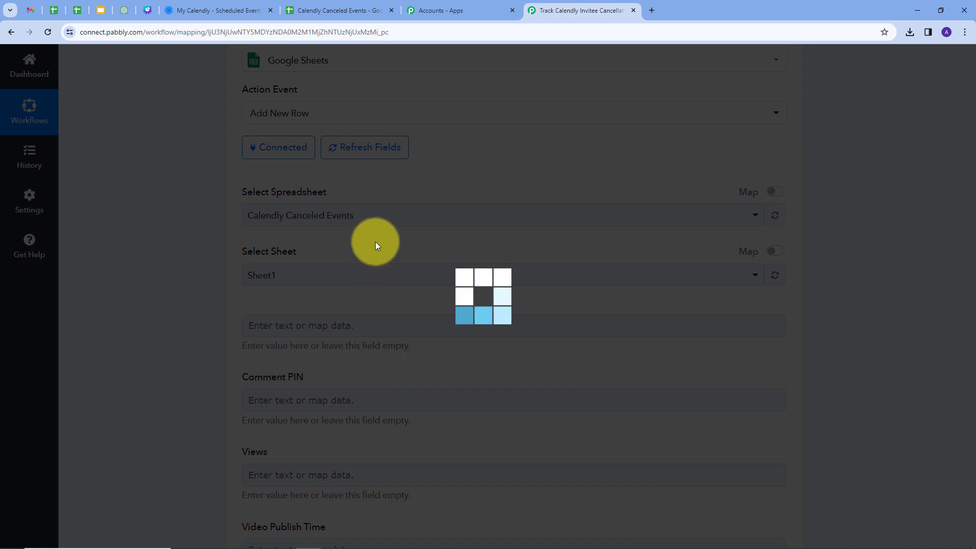
scroll(365, 295, "down", 1)
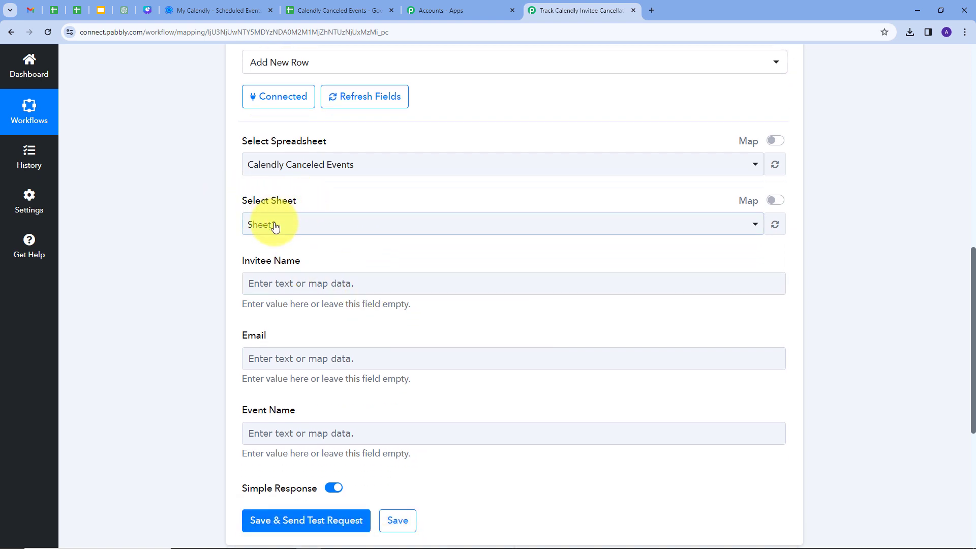
left_click(328, 224)
left_click(301, 277)
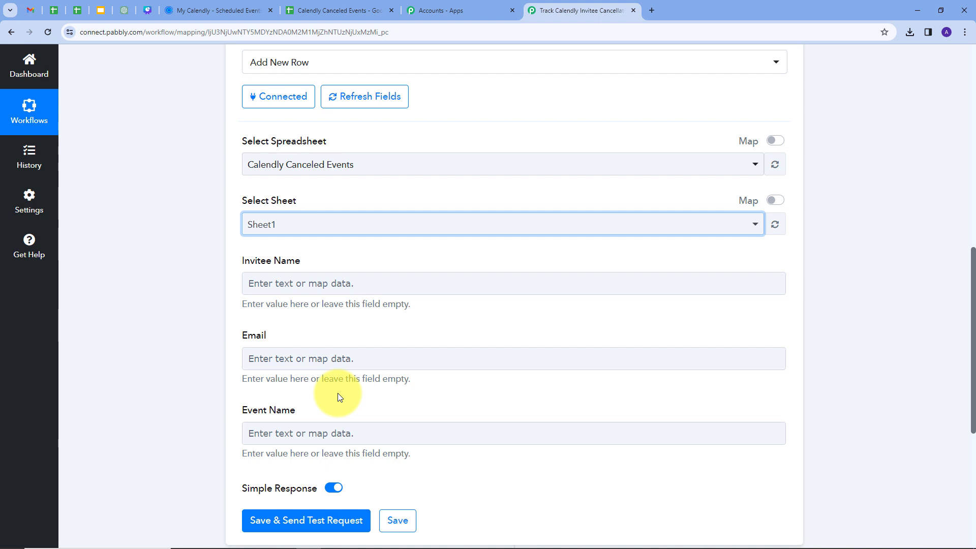
Map the Invitee Name field to Res3 Resource Cancellation Canceled By from the Calendly response.
left_click(276, 274)
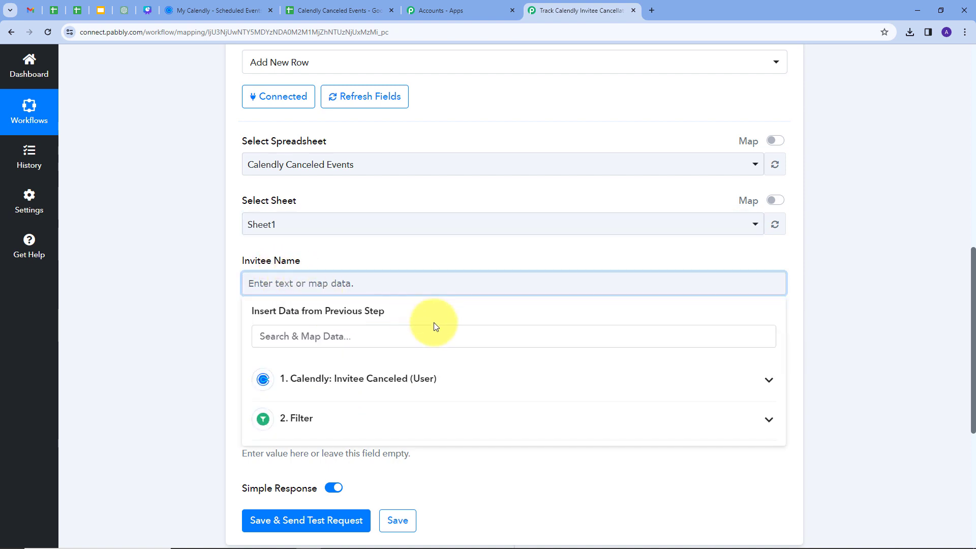
left_click(418, 377)
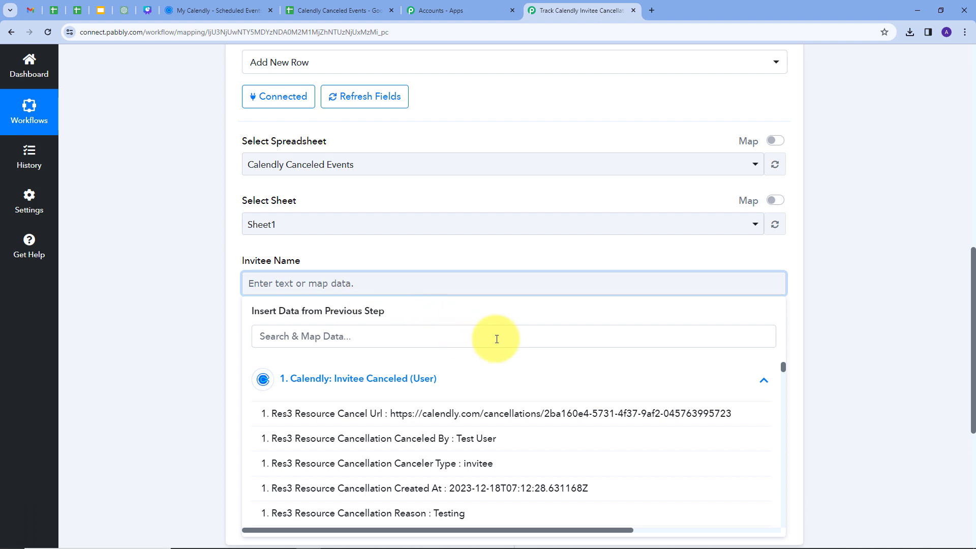
scroll(496, 338, "down", 1)
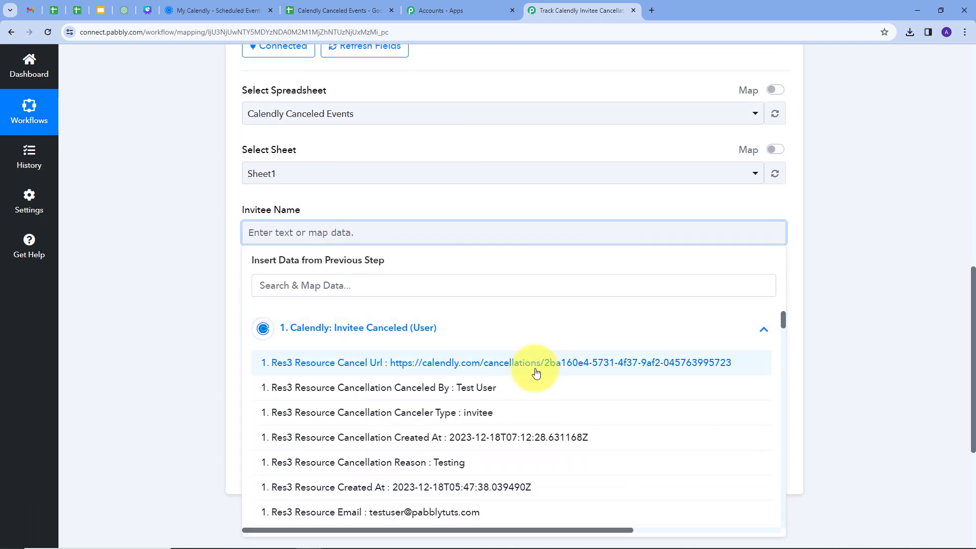
left_click(478, 390)
left_click(449, 203)
Map the Email field to Res3 Resource Email from the Calendly response.
scroll(290, 251, "down", 1)
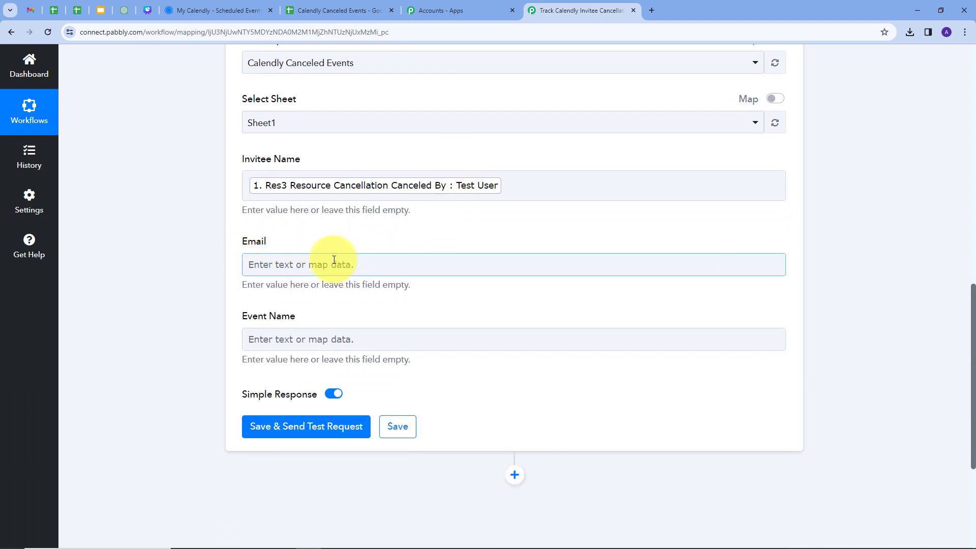
left_click(356, 263)
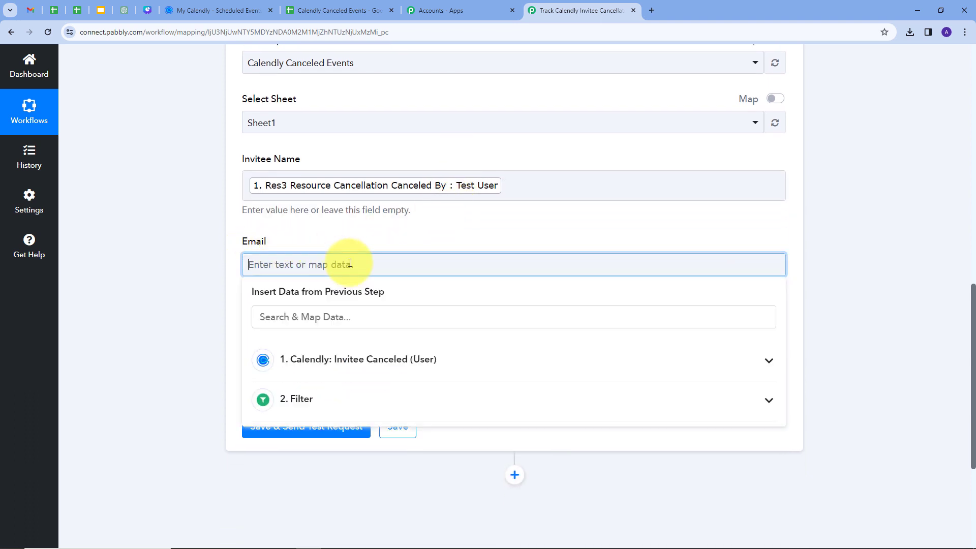
left_click(381, 362)
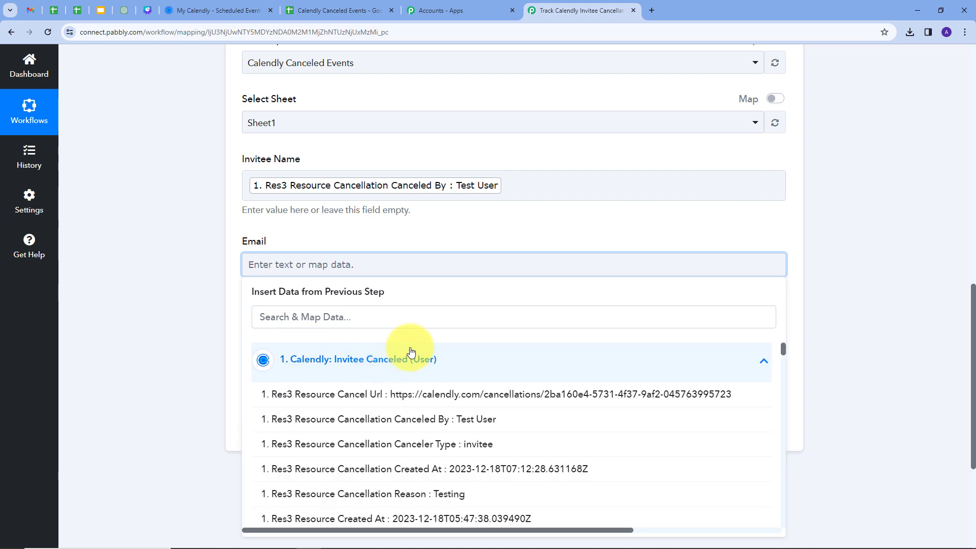
scroll(362, 401, "down", 2)
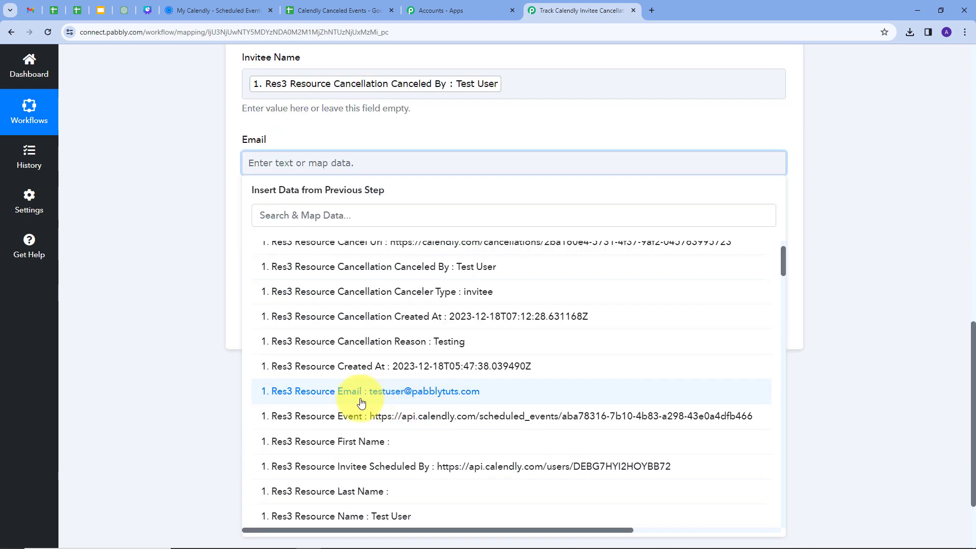
left_click(414, 397)
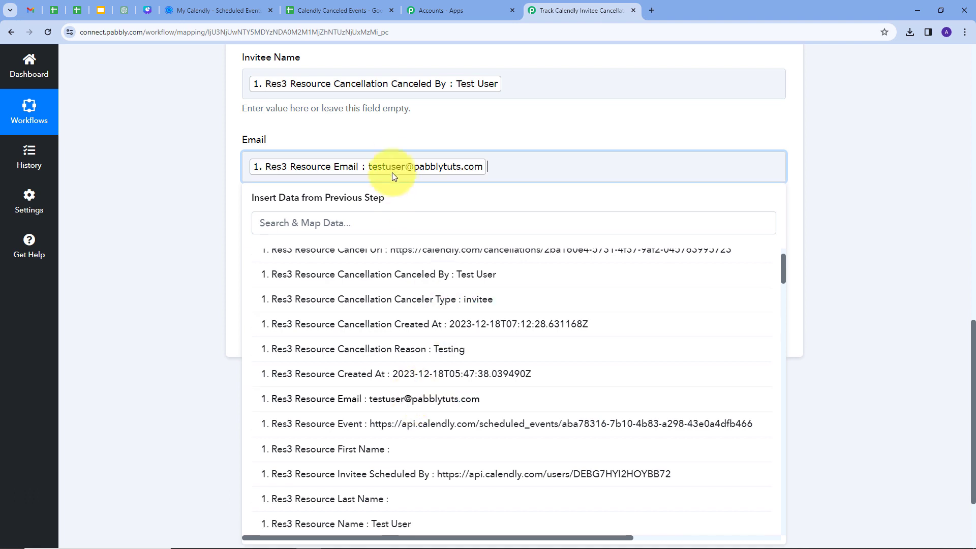
left_click(407, 133)
Map the Event Name field to Res2 Resource Name from the Calendly response.
left_click(245, 245)
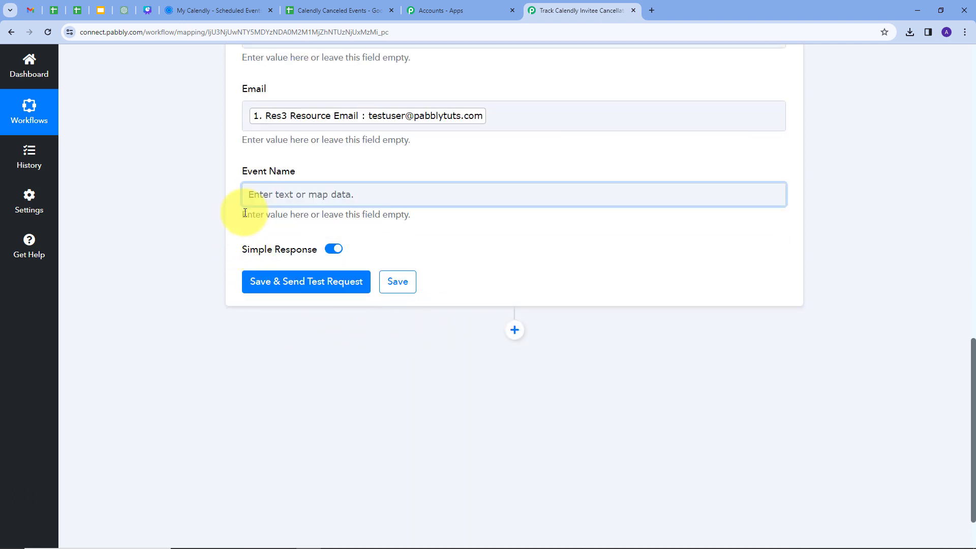
left_click(353, 194)
left_click(379, 290)
scroll(406, 346, "down", 4)
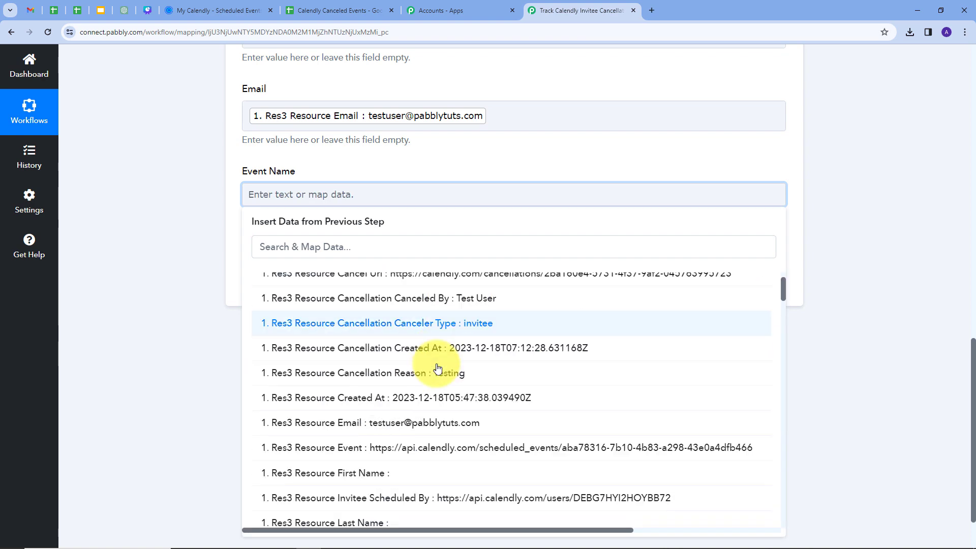
scroll(437, 367, "up", 2)
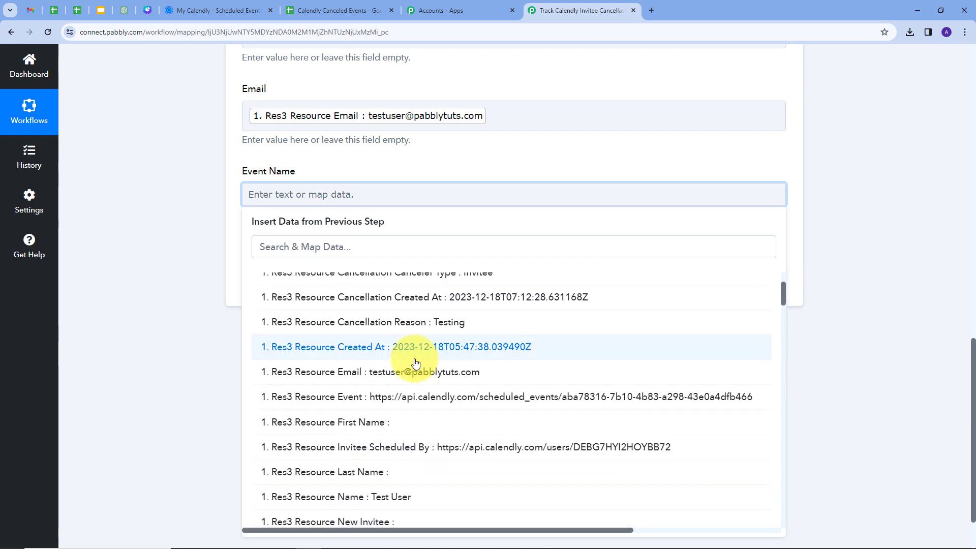
scroll(414, 356, "down", 15)
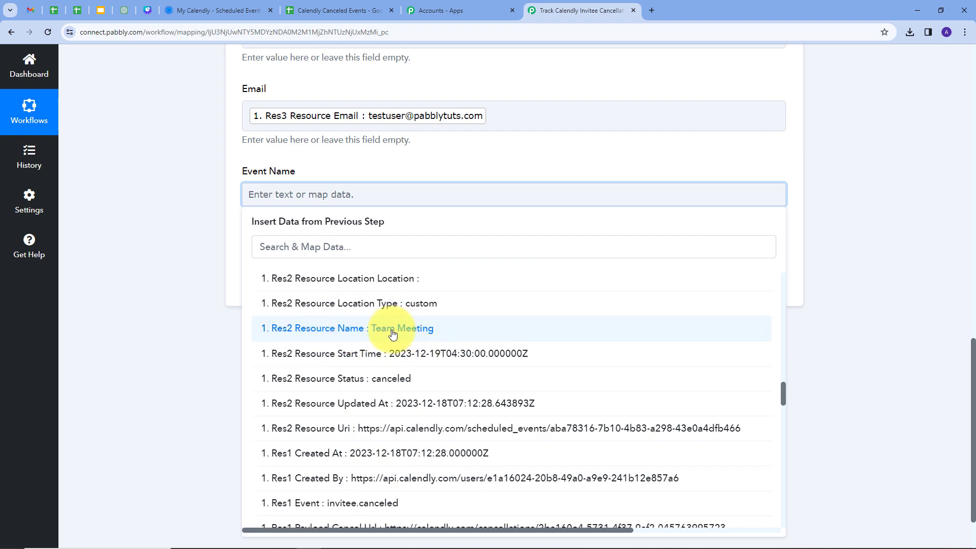
left_click(392, 332)
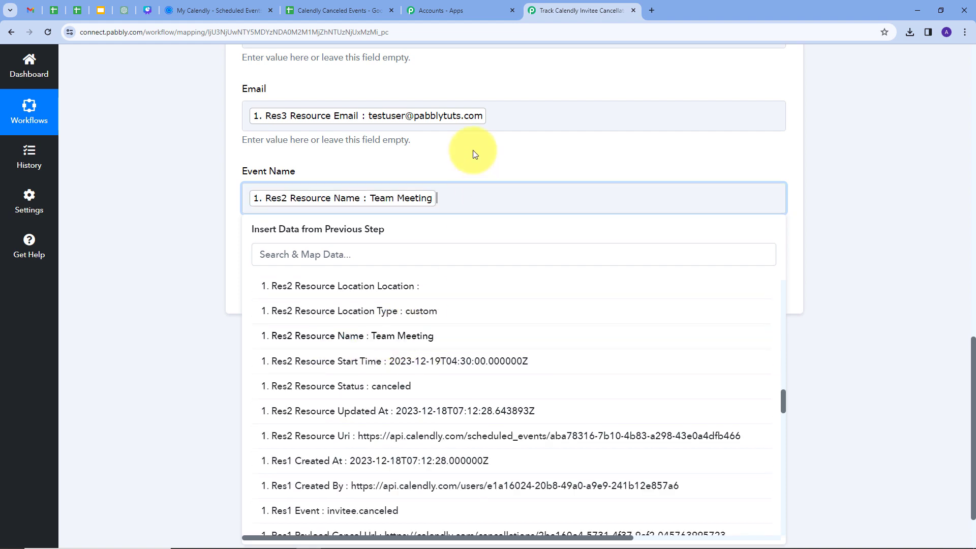
Save the Google Sheets step with a test request and review the response received.
scroll(467, 175, "up", 3)
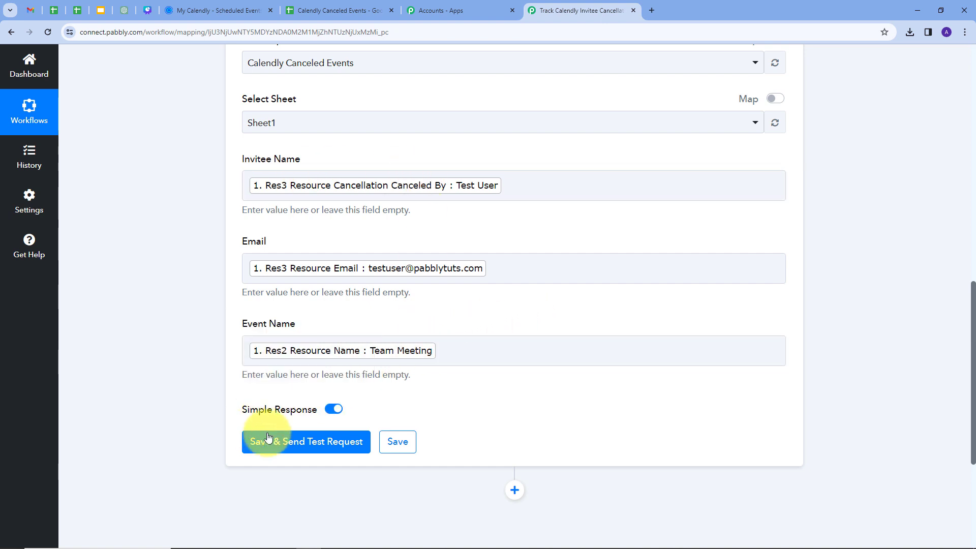
left_click(331, 451)
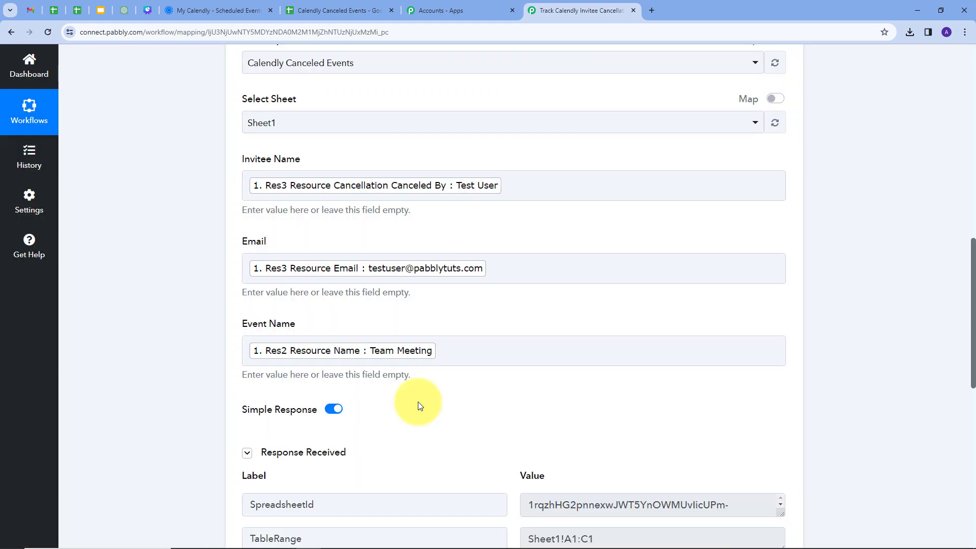
scroll(602, 333, "down", 1)
scroll(604, 335, "down", 3)
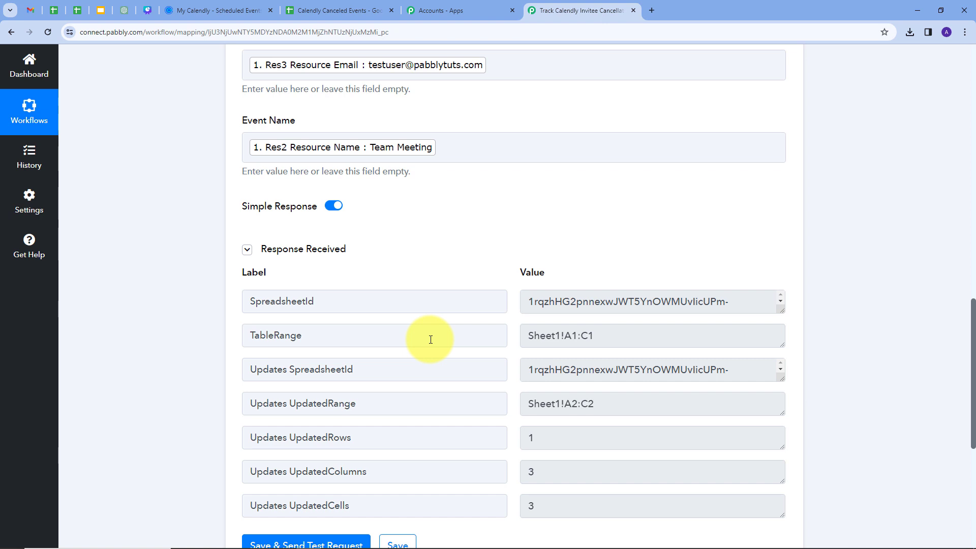
Switch to the Calendly Canceled Events spreadsheet and check row 2 for the invitee name, email and event name.
left_click(351, 11)
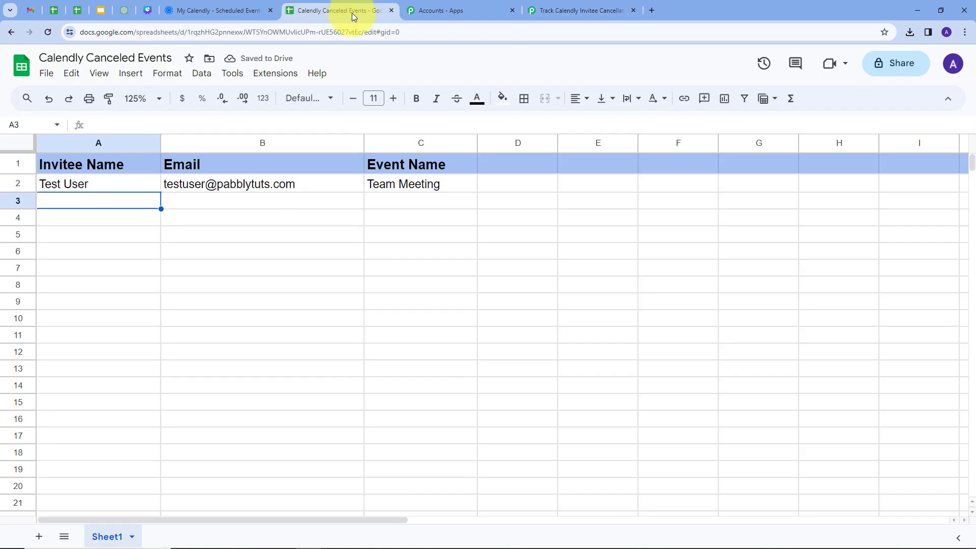
left_click(12, 183)
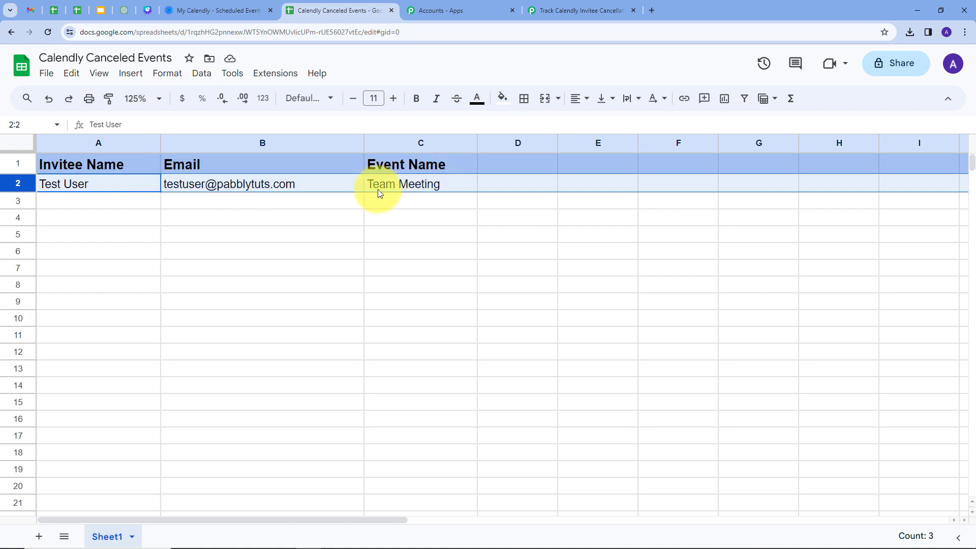
left_click(84, 204)
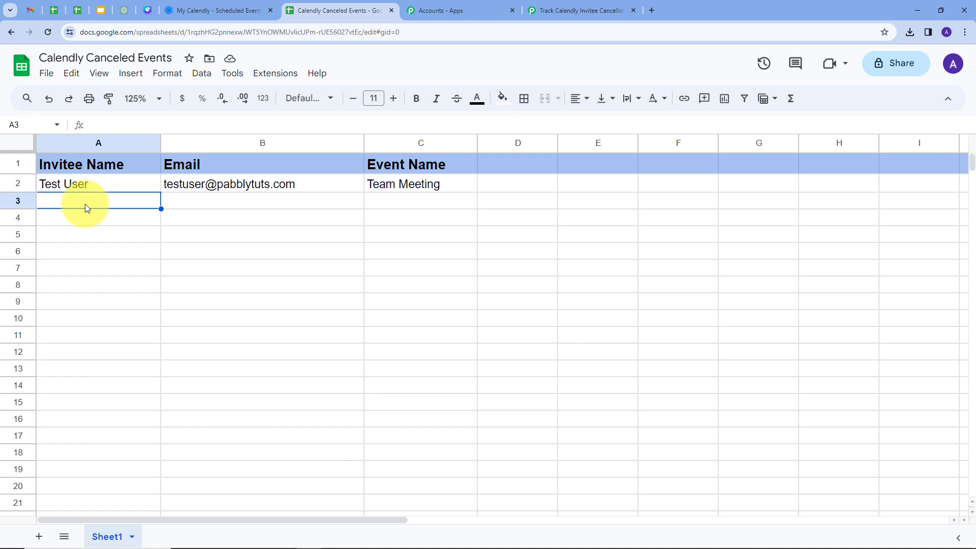
left_click(197, 11)
left_click(324, 6)
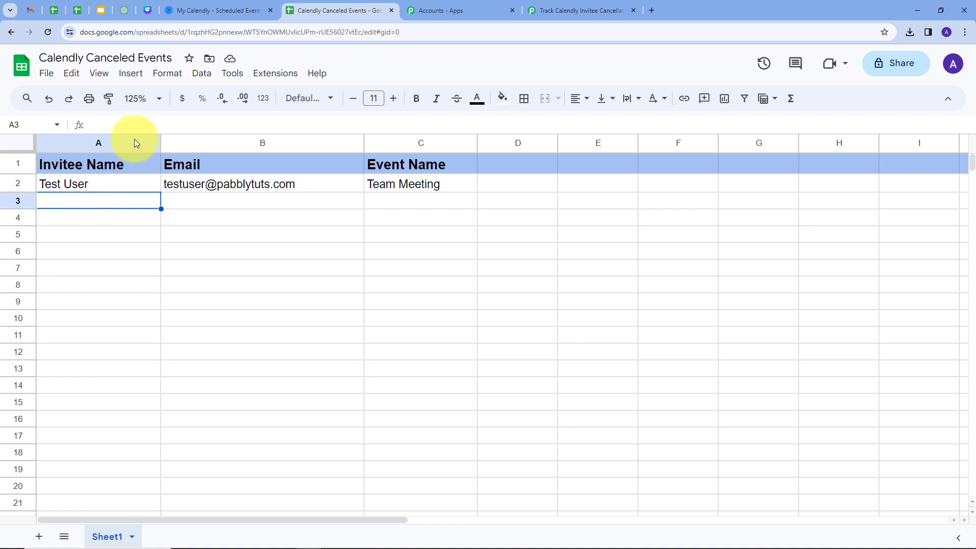
Return to the Pabbly Connect workflow and review its Calendly trigger, filter and Google Sheets steps.
left_click(575, 10)
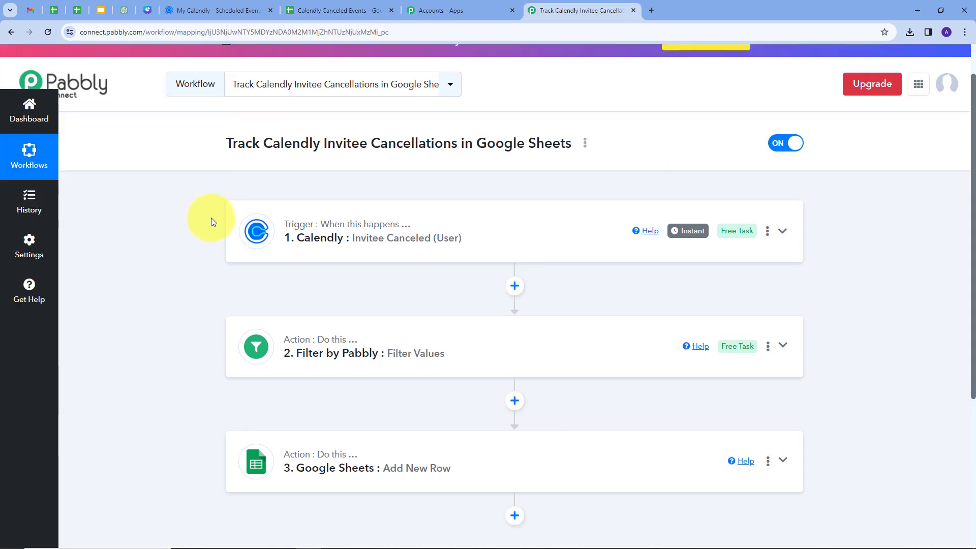
scroll(202, 251, "up", 1)
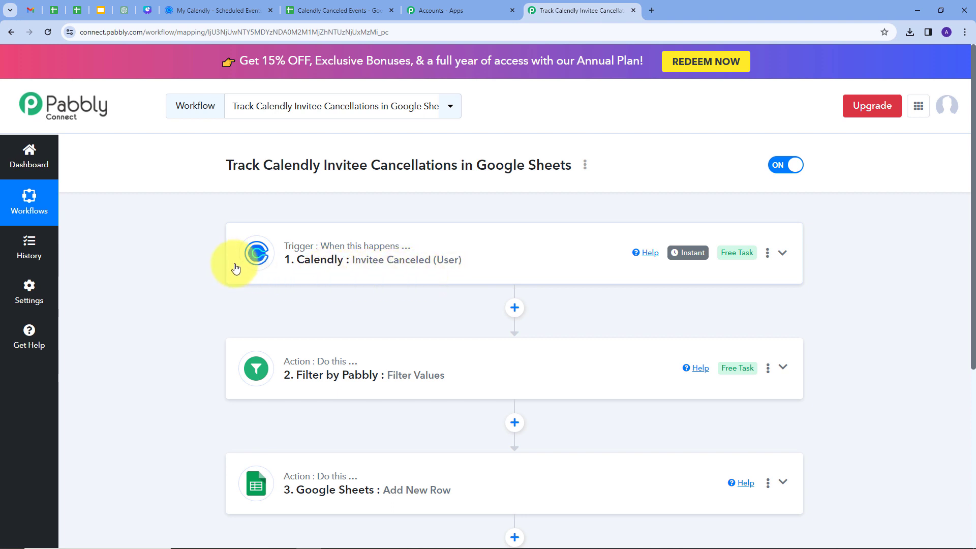
scroll(197, 286, "down", 1)
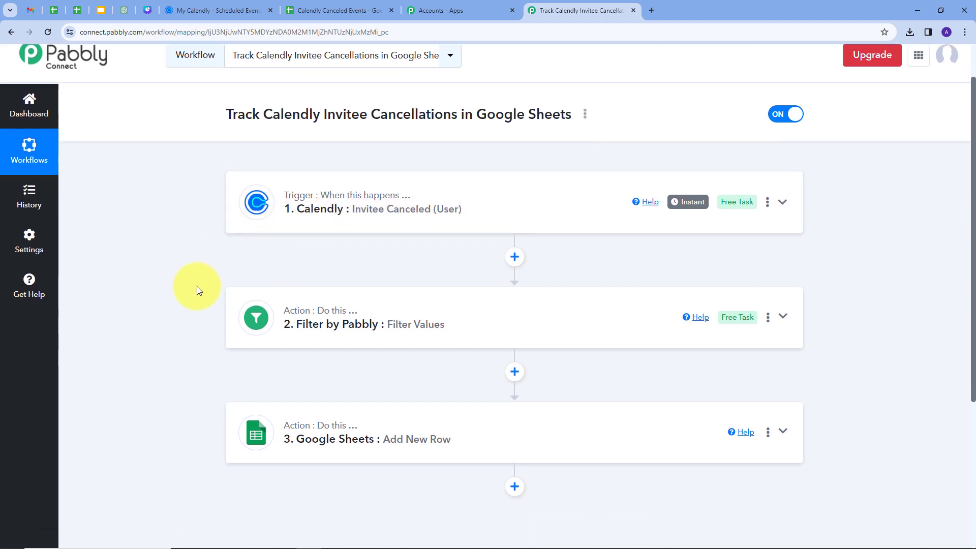